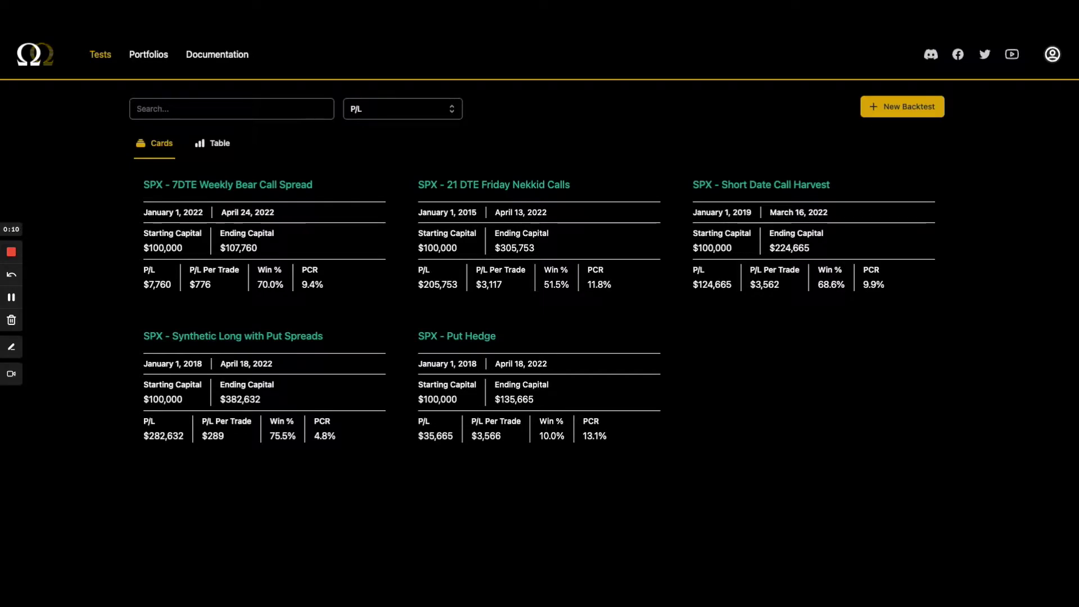
# - Check SPY's daily percent change on the CNBC quote page, then return to the strategy backtests list
pyautogui.hotkey('ctrl', 'Tab')
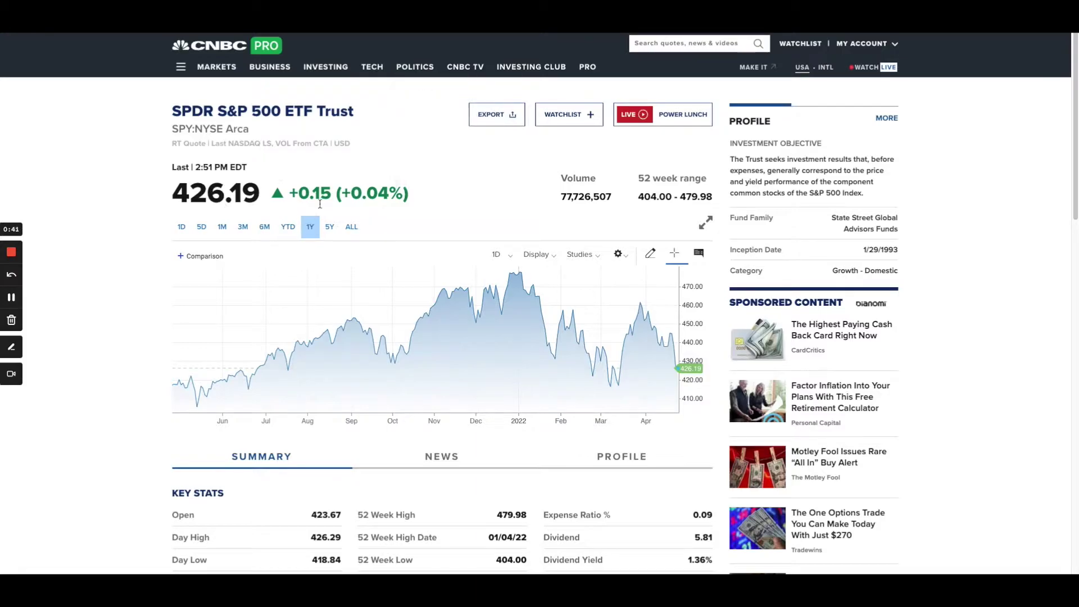
pyautogui.moveTo(379, 197); pyautogui.dragTo(420, 193)
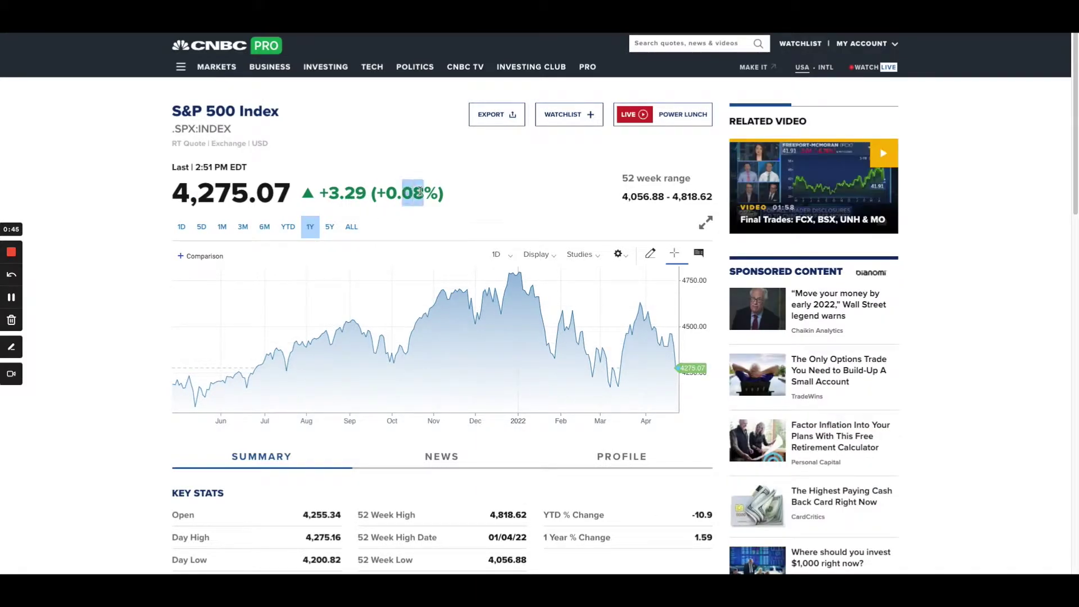
pyautogui.hotkey('ctrl', 'Tab')
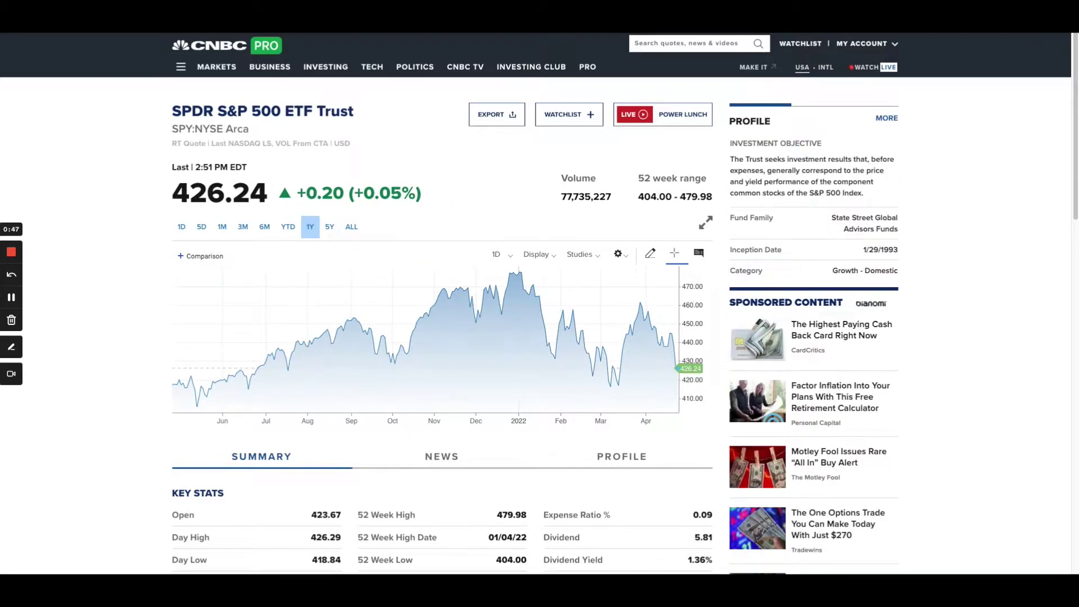
pyautogui.hotkey('ctrl', 'Tab')
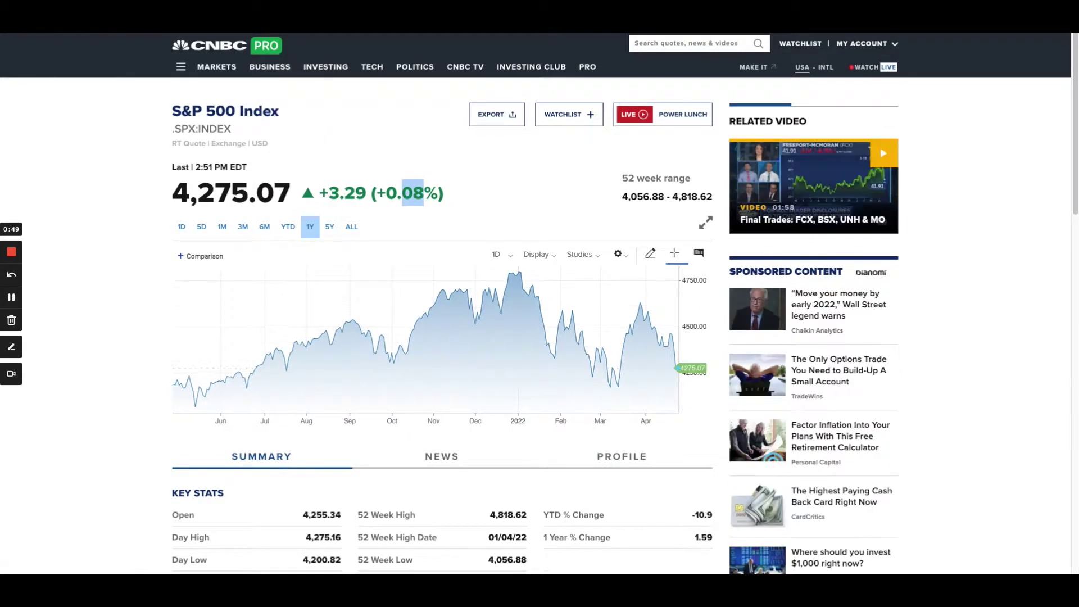
pyautogui.click(370, 183)
pyautogui.hotkey('ctrl', 'Tab')
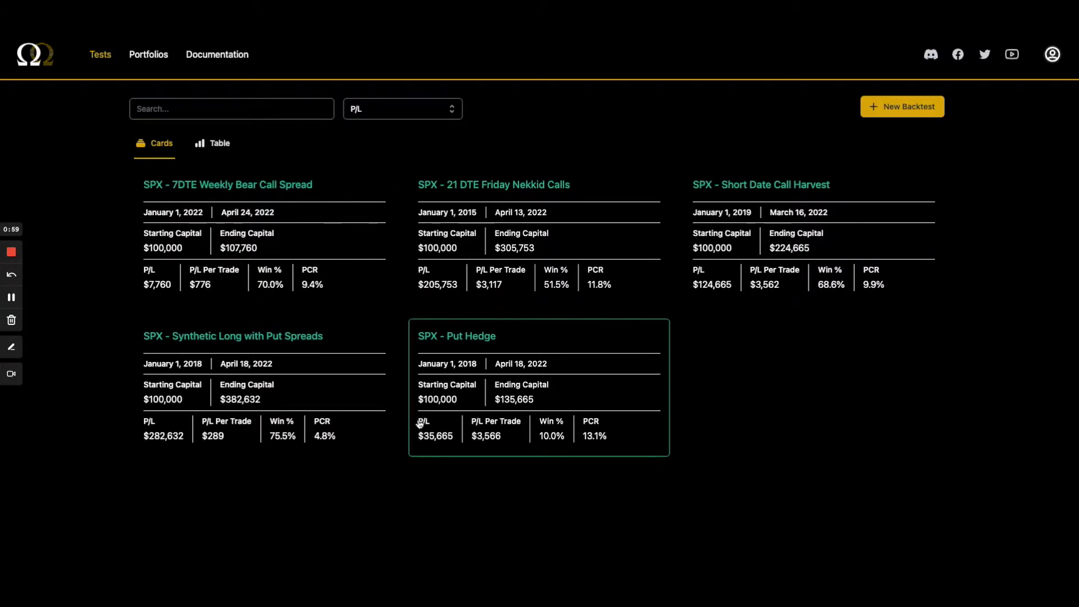
# - Open the 7DTE Weekly Bear Call Spread results and review its date range and Min VIX 22 entry condition
pyautogui.click(254, 219)
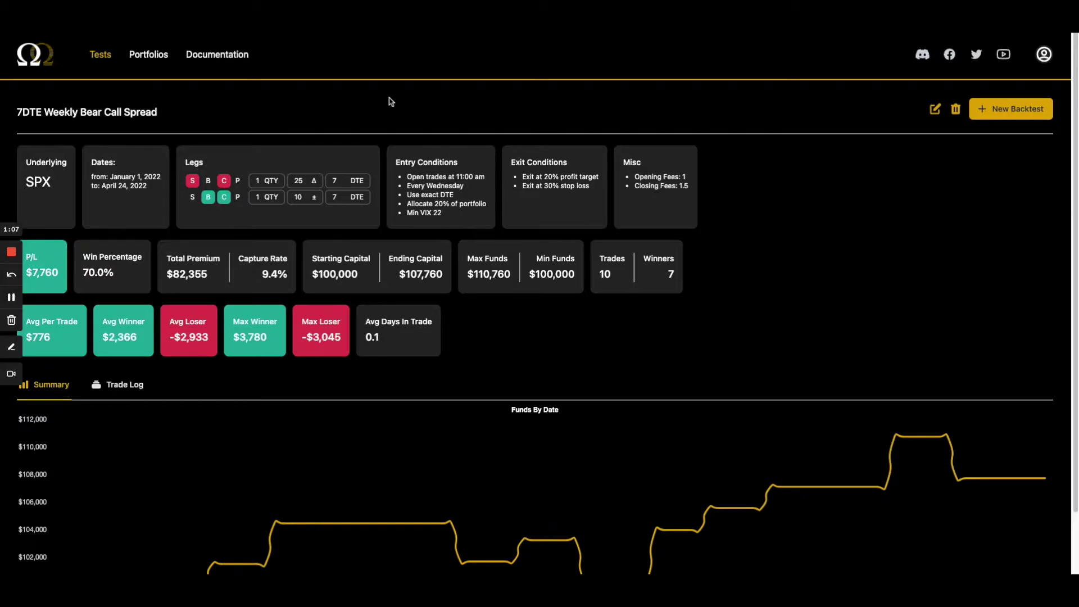
pyautogui.moveTo(92, 176)
pyautogui.mouseDown()
pyautogui.moveTo(148, 190)
pyautogui.moveTo(97, 177)
pyautogui.mouseUp()
pyautogui.click(148, 190)
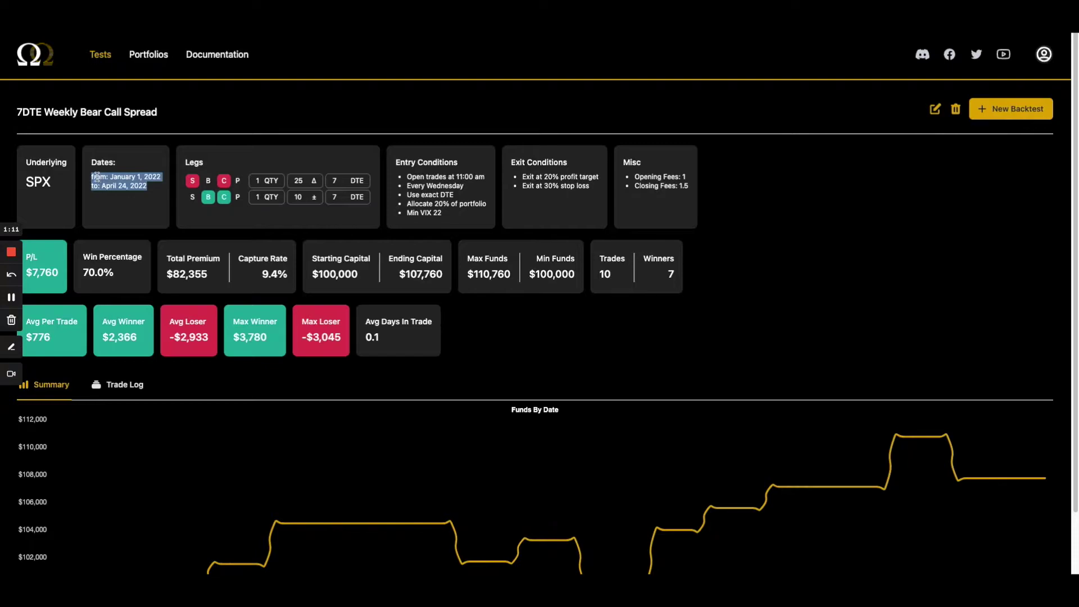
pyautogui.click(95, 177)
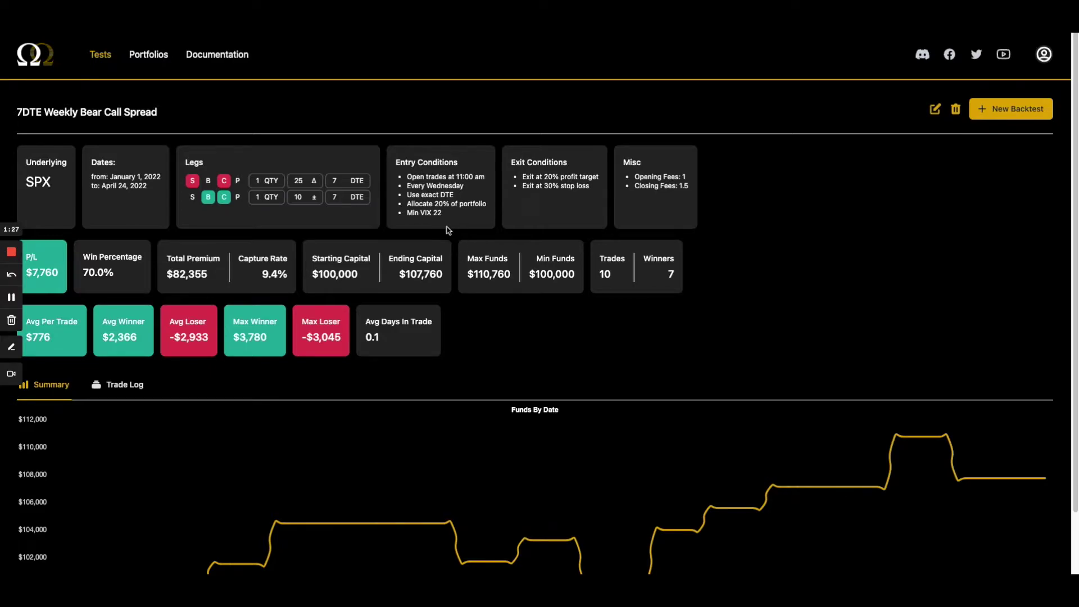
pyautogui.moveTo(444, 213); pyautogui.dragTo(409, 215)
# - Start a new backtest from the bear call spread with SPY as the ticker instead of SPX, and run it
pyautogui.click(409, 215)
pyautogui.click(1003, 111)
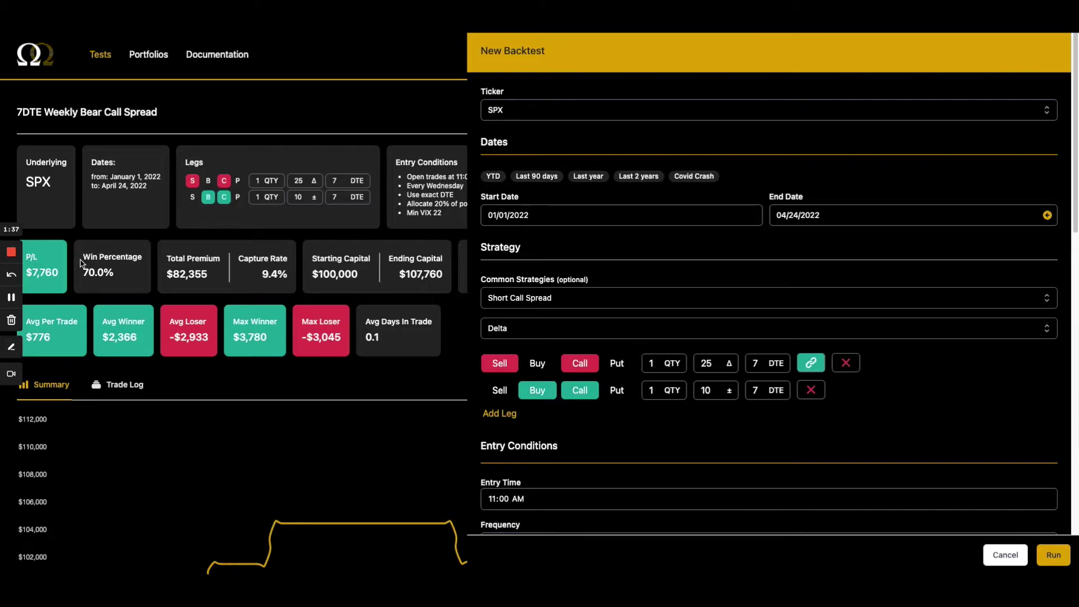
pyautogui.click(504, 127)
pyautogui.click(504, 155)
pyautogui.click(1053, 554)
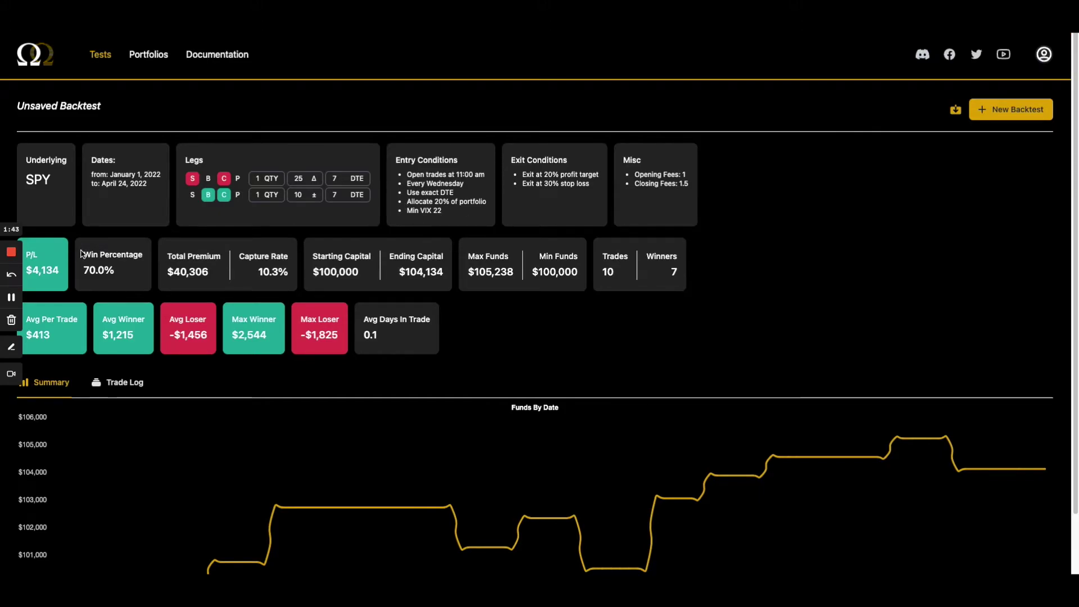
pyautogui.moveTo(82, 253); pyautogui.dragTo(112, 273)
pyautogui.click(120, 275)
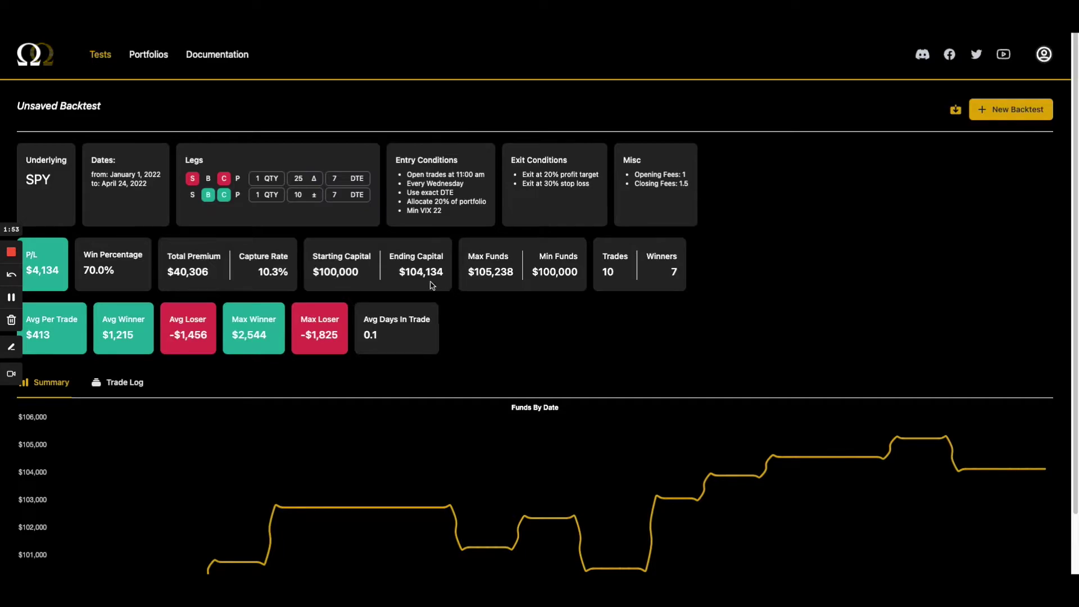
pyautogui.moveTo(392, 257); pyautogui.dragTo(443, 274)
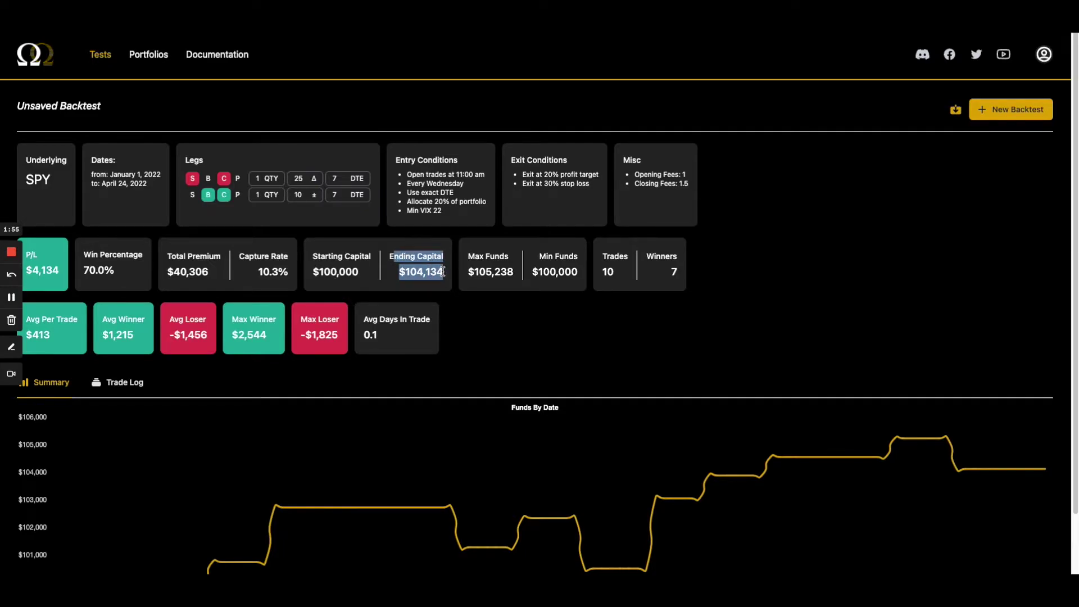
pyautogui.click(421, 265)
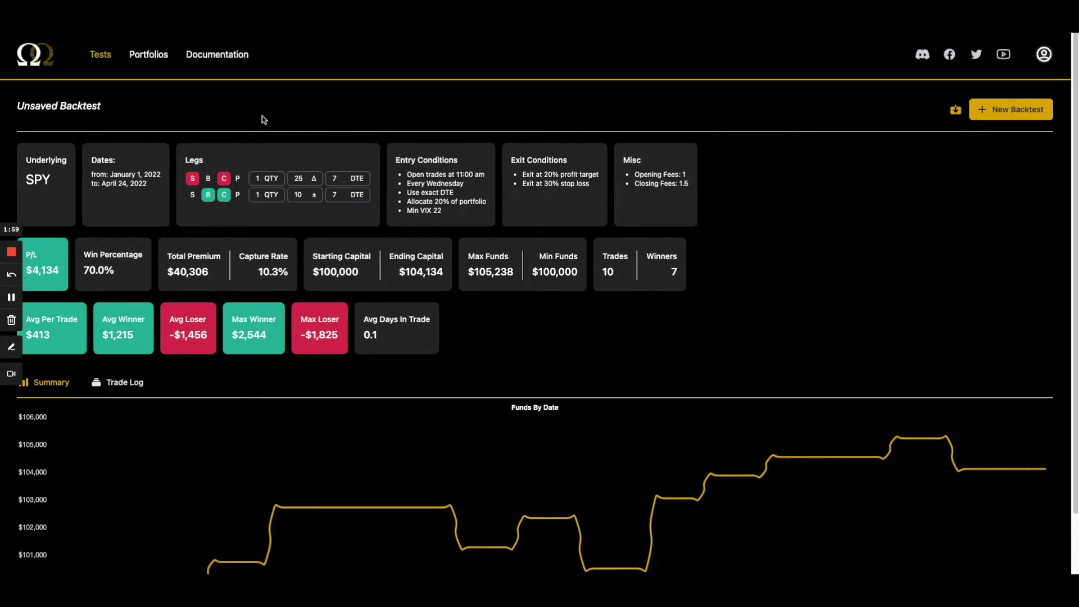
# - Dismiss the BREAKING banner on the CNBC SPY quote page and highlight S&P 500 in the fund title
pyautogui.hotkey('ctrl', 'Tab')
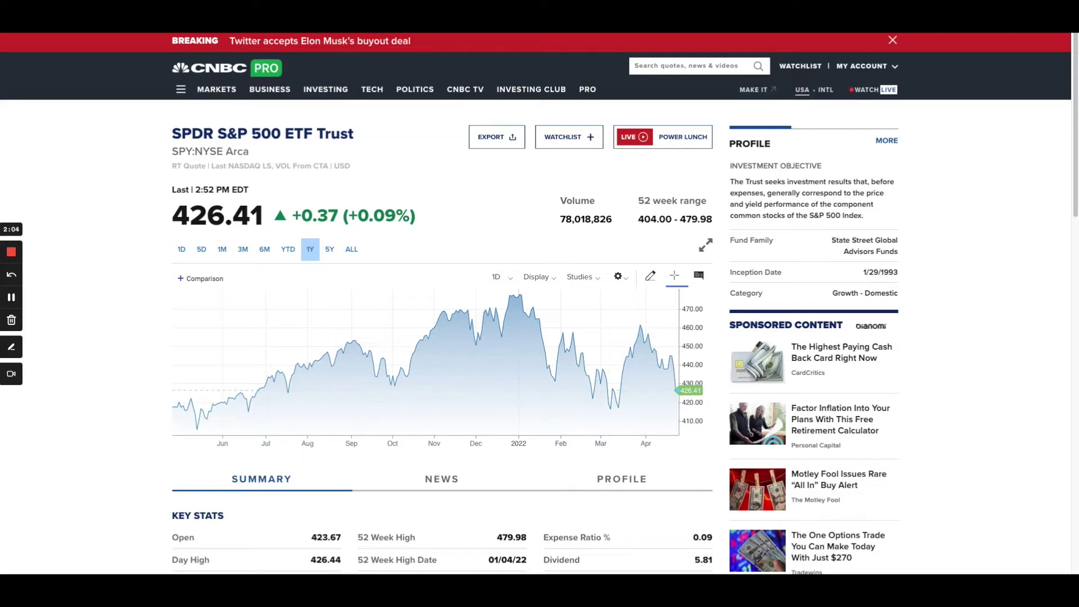
pyautogui.click(893, 42)
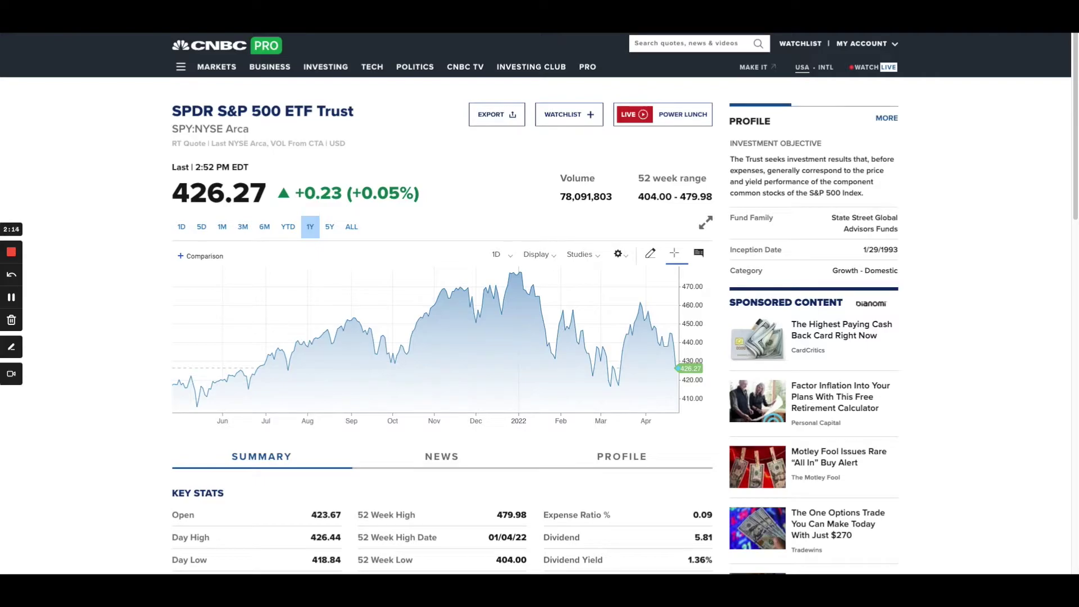
pyautogui.moveTo(218, 112); pyautogui.dragTo(339, 110)
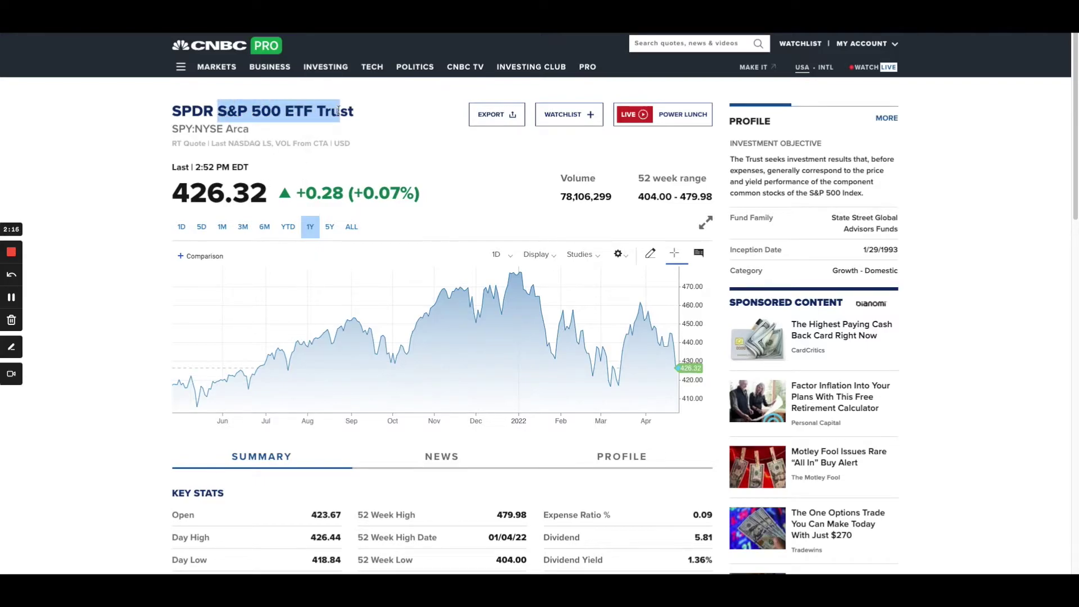
pyautogui.click(339, 110)
pyautogui.moveTo(218, 111); pyautogui.dragTo(278, 110)
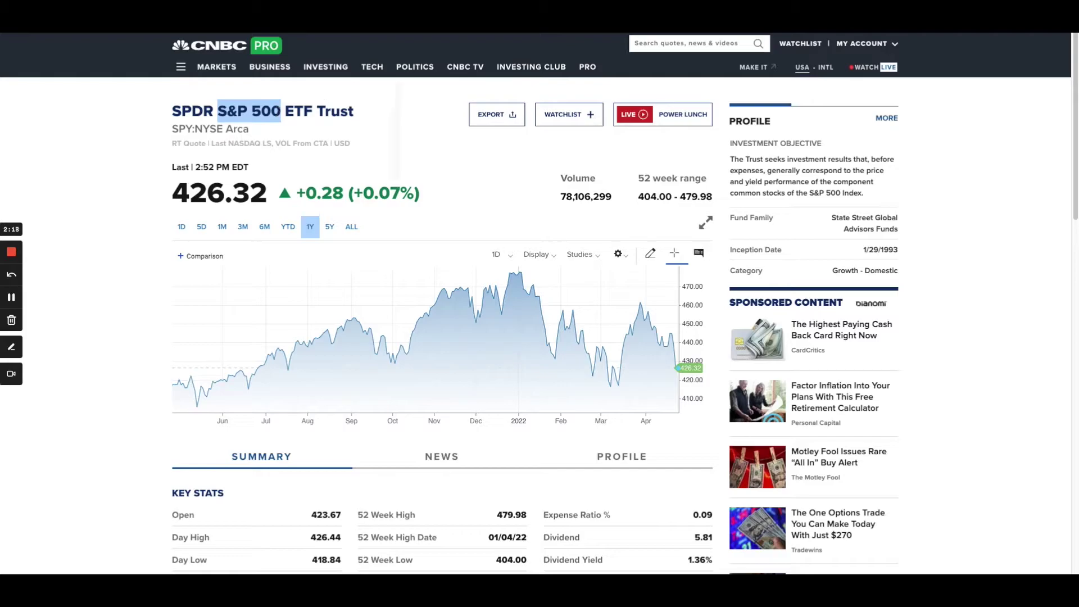
# - Dismiss the banner on the S&P 500 Index quote page, then go back to the SPY page
pyautogui.hotkey('alt', 'Left')
pyautogui.moveTo(171, 133); pyautogui.dragTo(174, 110)
pyautogui.click(892, 40)
pyautogui.click(207, 90)
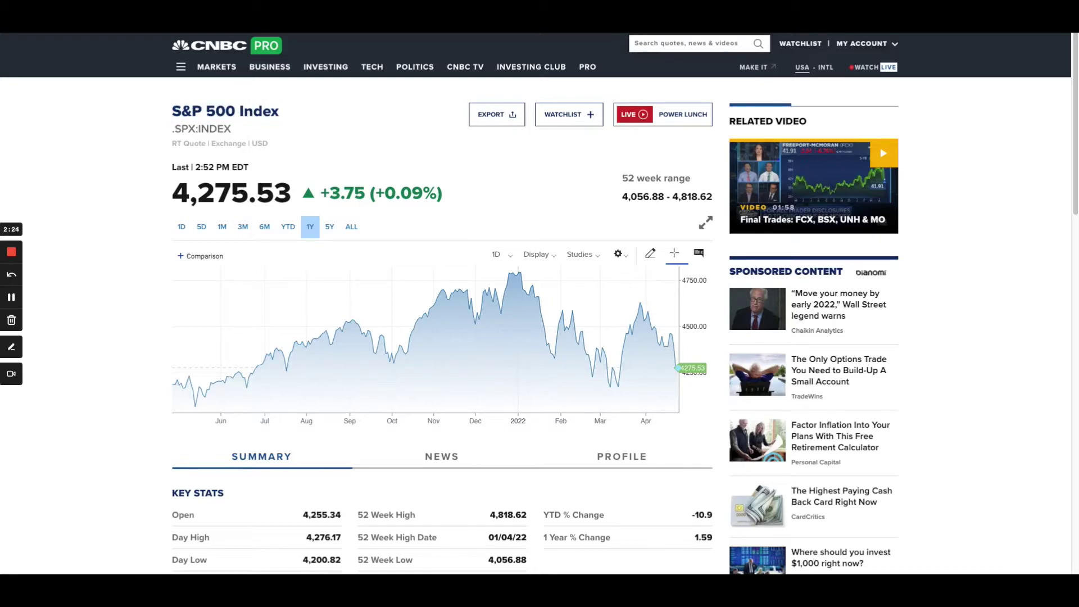
pyautogui.hotkey('alt', 'Right')
pyautogui.click(242, 106)
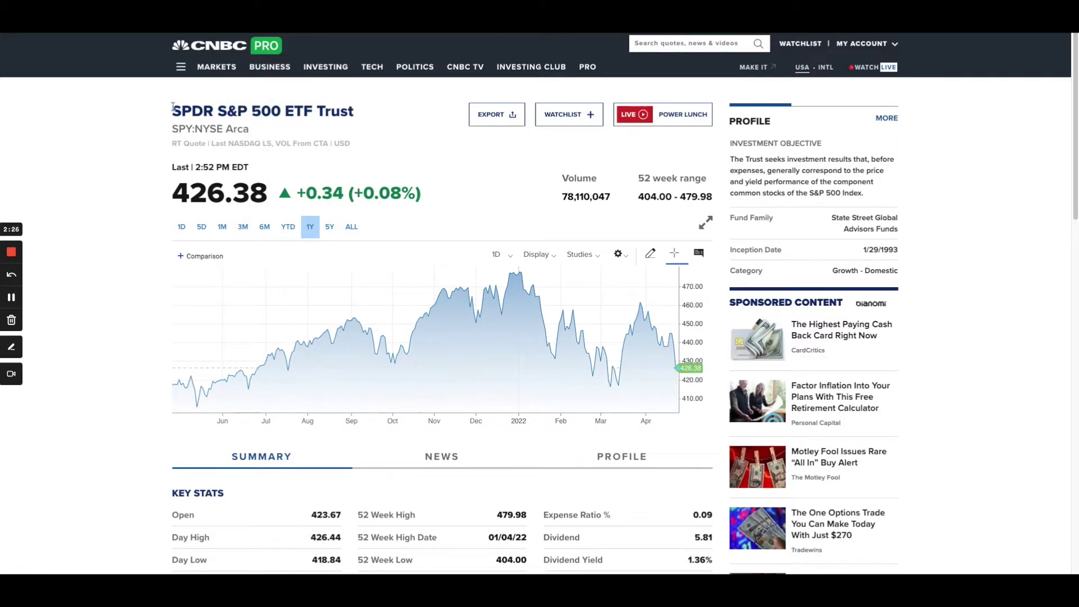
# - Highlight the SPDR S&P 500 ETF Trust title and SPY's price and change
pyautogui.moveTo(174, 107); pyautogui.dragTo(364, 113)
pyautogui.click(256, 106)
pyautogui.moveTo(173, 110); pyautogui.dragTo(215, 111)
pyautogui.click(214, 112)
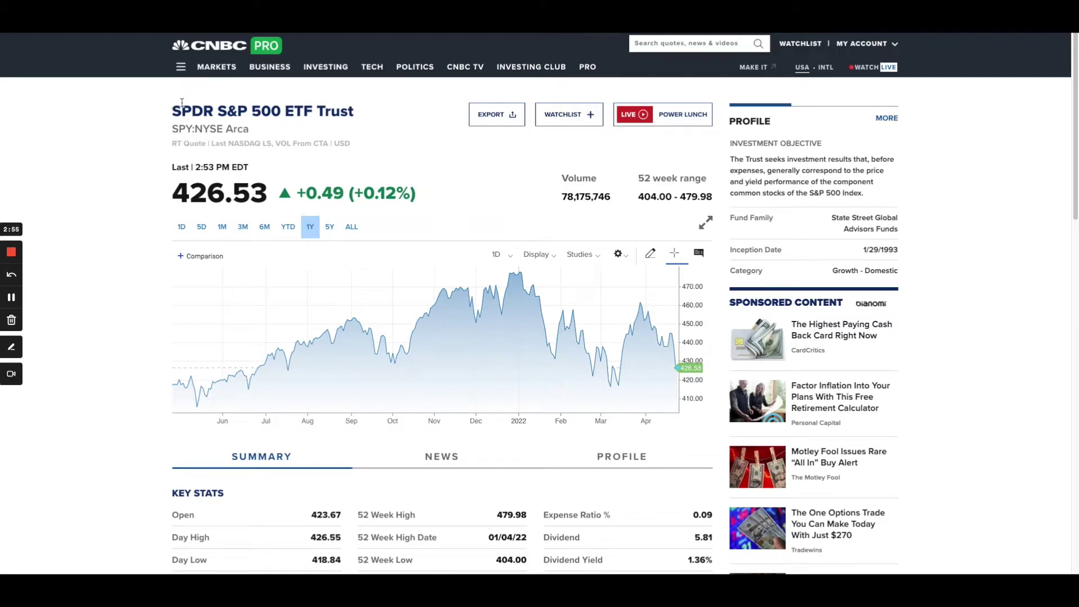
pyautogui.moveTo(179, 106); pyautogui.dragTo(422, 188)
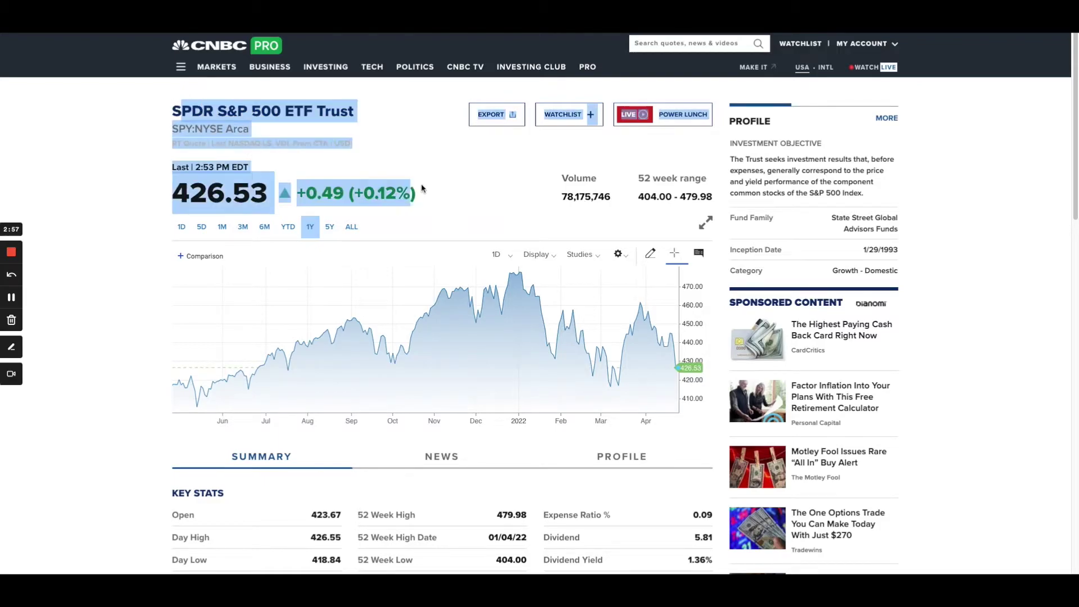
pyautogui.click(430, 187)
# - Toggle between the S&P 500 Index and SPY quote pages, ending on SPY
pyautogui.hotkey('alt', 'Left')
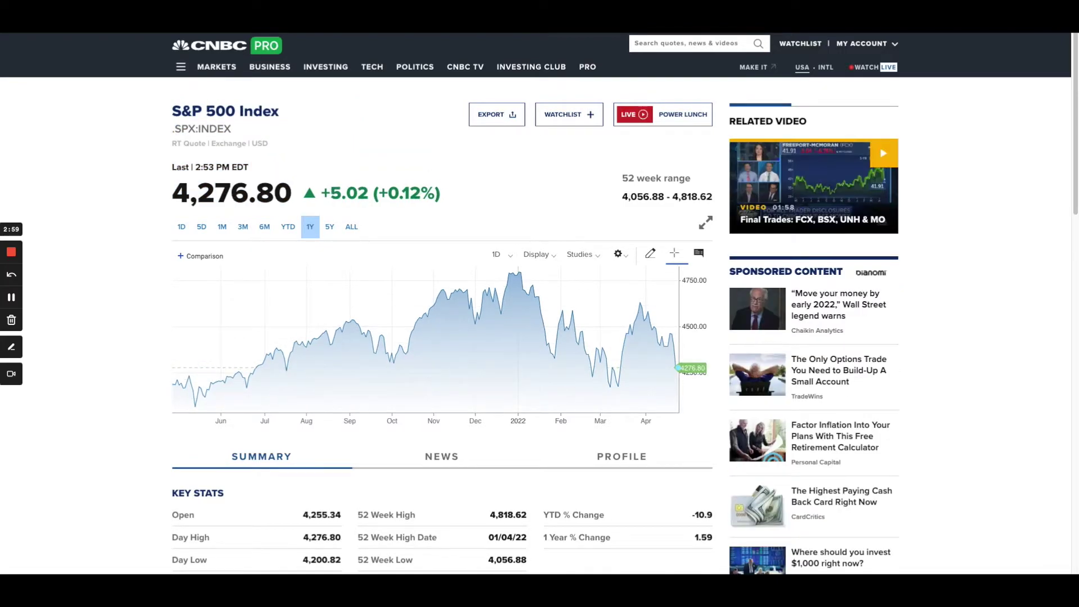
pyautogui.hotkey('alt', 'Right')
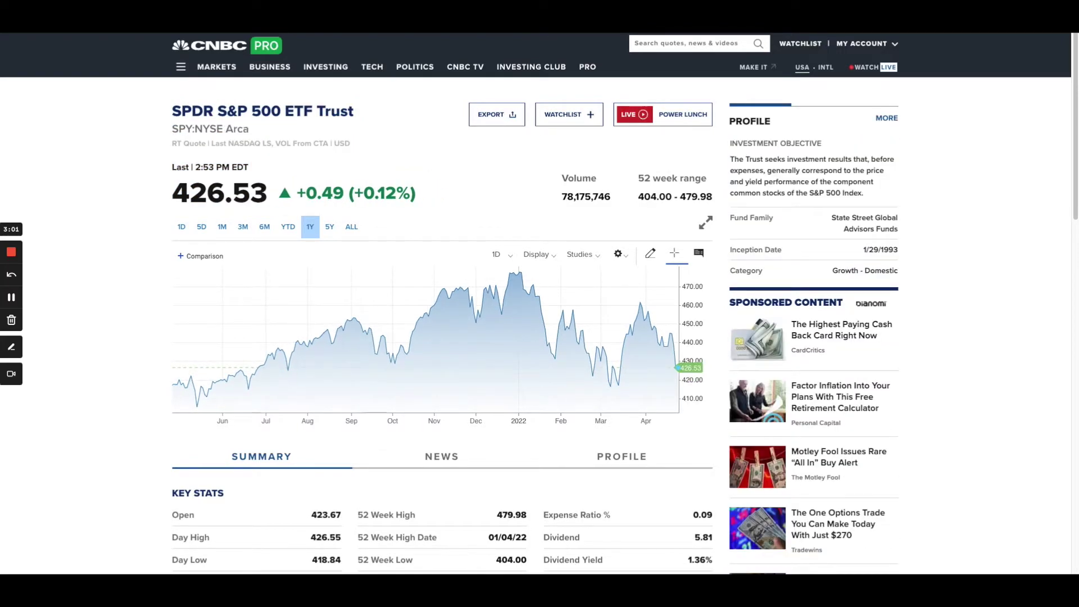
pyautogui.hotkey('alt', 'Left')
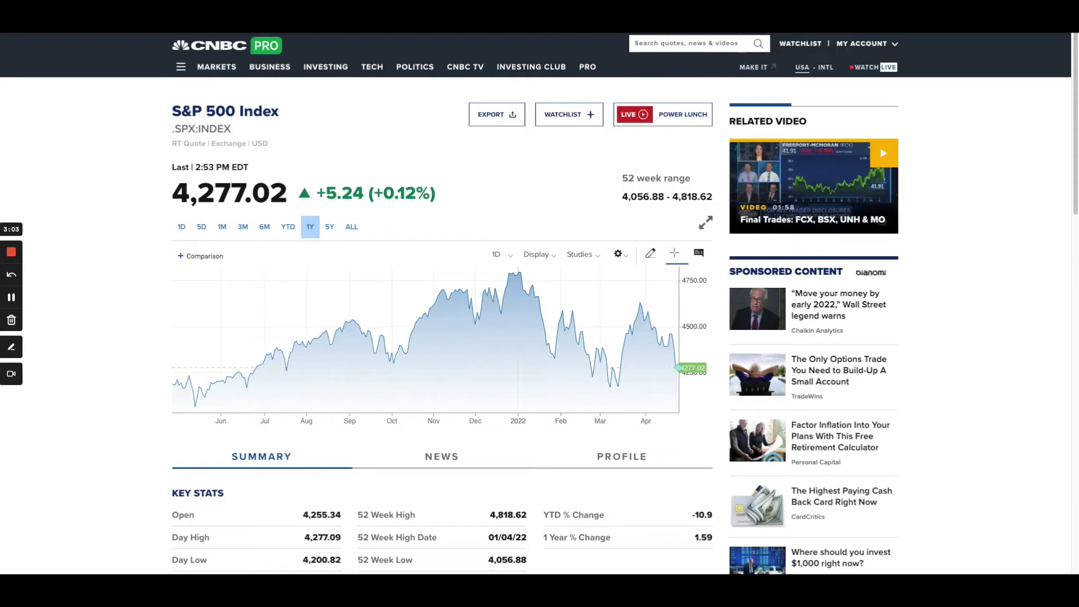
pyautogui.hotkey('alt', 'Right')
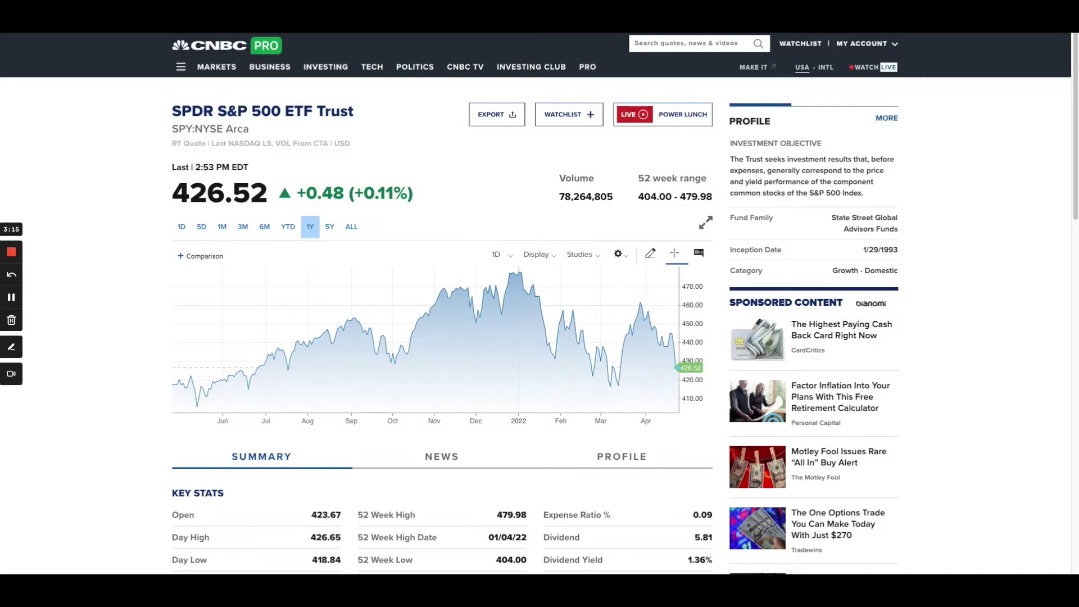
# - Scroll the SPX fact sheet PDF to the Comparison of SPX Option Products table
pyautogui.hotkey('ctrl', 'Tab')
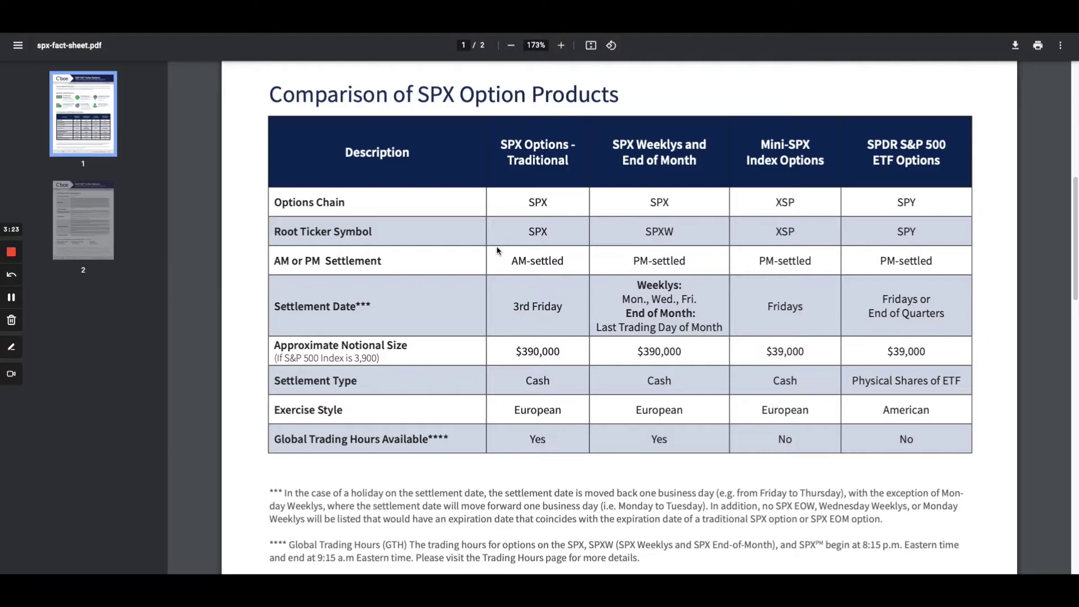
pyautogui.scroll(8, 483, 244)
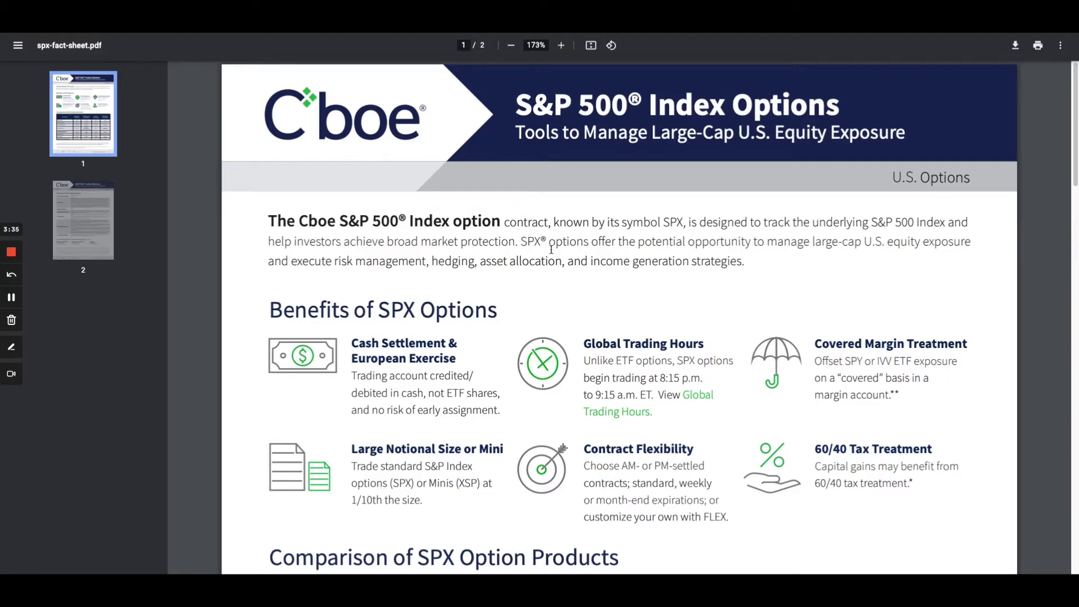
pyautogui.scroll(-5, 550, 254)
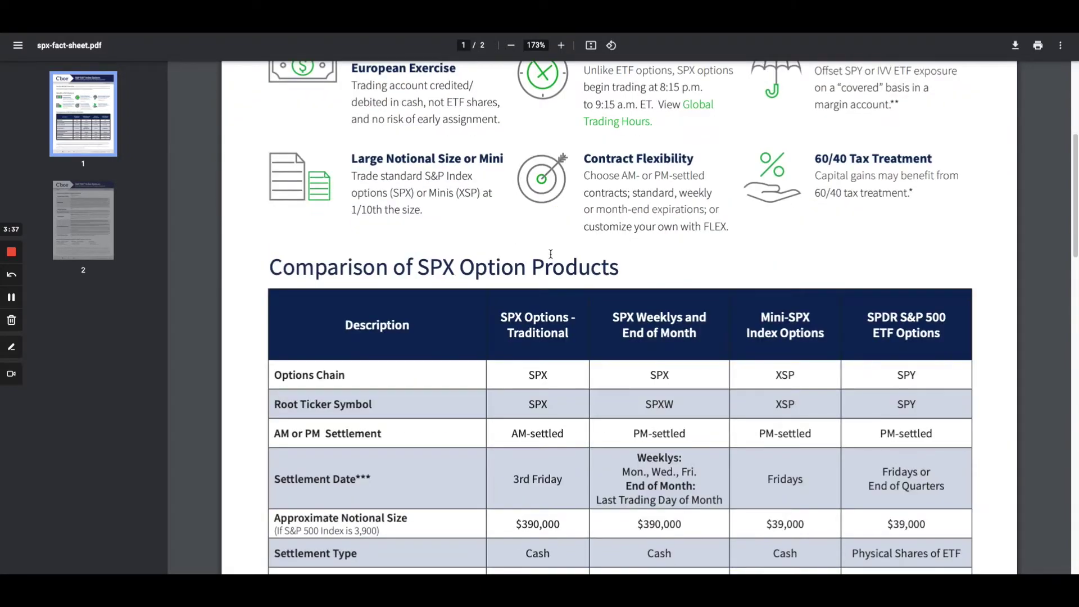
pyautogui.scroll(-10, 550, 254)
pyautogui.scroll(9, 550, 254)
pyautogui.scroll(-3, 550, 254)
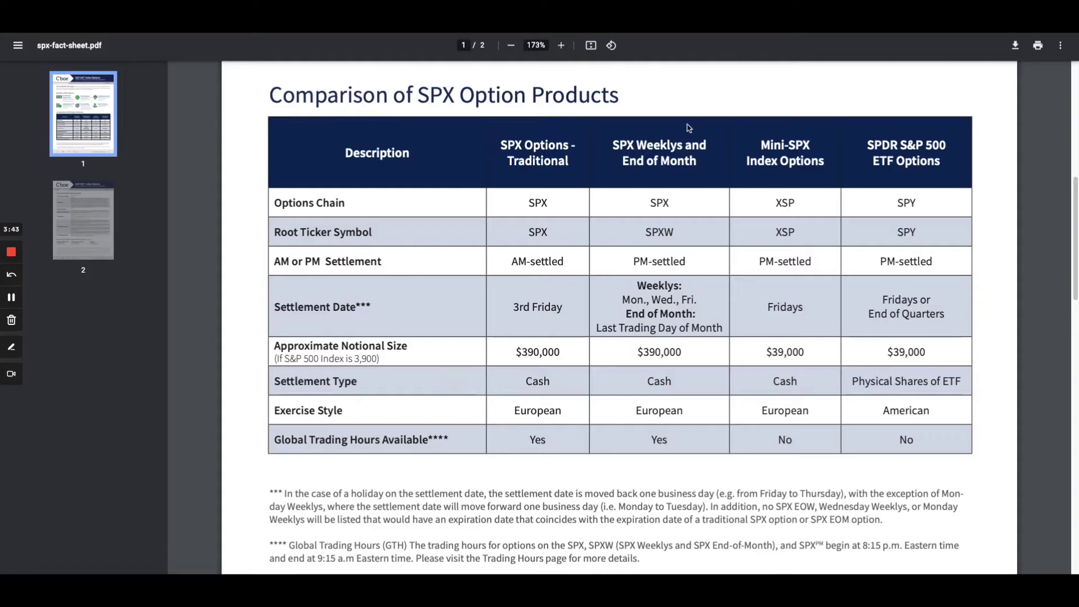
# - Highlight the table title and the SPX and SPY entries in the Options Chain row
pyautogui.moveTo(529, 203); pyautogui.dragTo(554, 204)
pyautogui.moveTo(419, 95); pyautogui.dragTo(617, 95)
pyautogui.click(617, 95)
pyautogui.moveTo(526, 203); pyautogui.dragTo(677, 201)
pyautogui.moveTo(898, 204); pyautogui.dragTo(925, 203)
pyautogui.click(925, 203)
# - Compare settlement types: Physical Shares of ETF for SPY versus Cash for SPX
pyautogui.moveTo(853, 383); pyautogui.dragTo(960, 384)
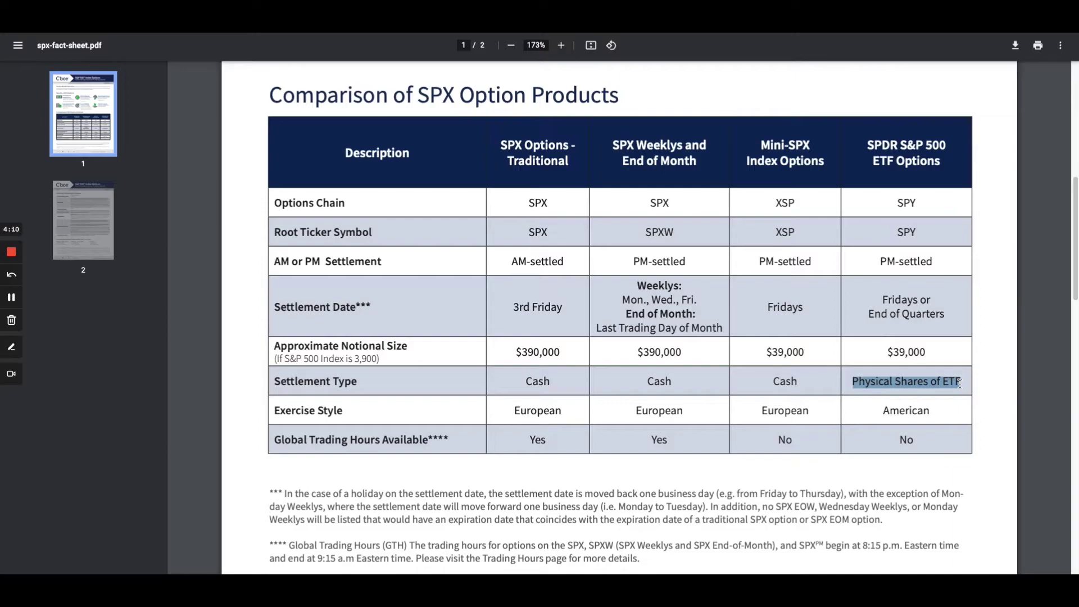
pyautogui.doubleClick(955, 384)
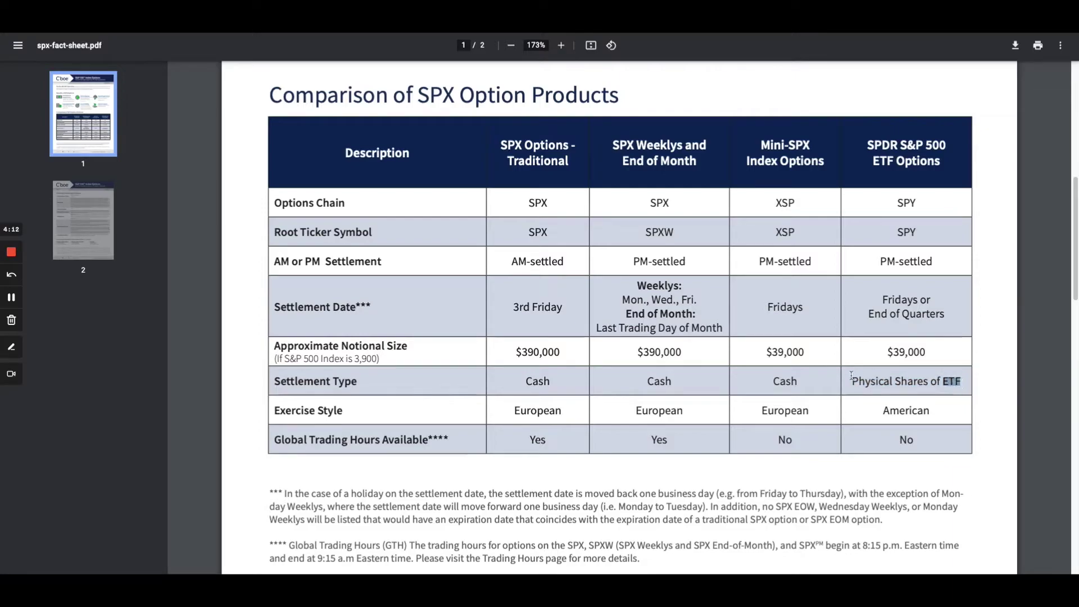
pyautogui.moveTo(852, 383); pyautogui.dragTo(958, 383)
pyautogui.doubleClick(952, 382)
pyautogui.click(859, 387)
pyautogui.moveTo(860, 386); pyautogui.dragTo(833, 379)
pyautogui.click(962, 384)
pyautogui.click(966, 382)
pyautogui.click(833, 379)
pyautogui.doubleClick(543, 382)
pyautogui.click(543, 382)
pyautogui.scroll(8, 720, 315)
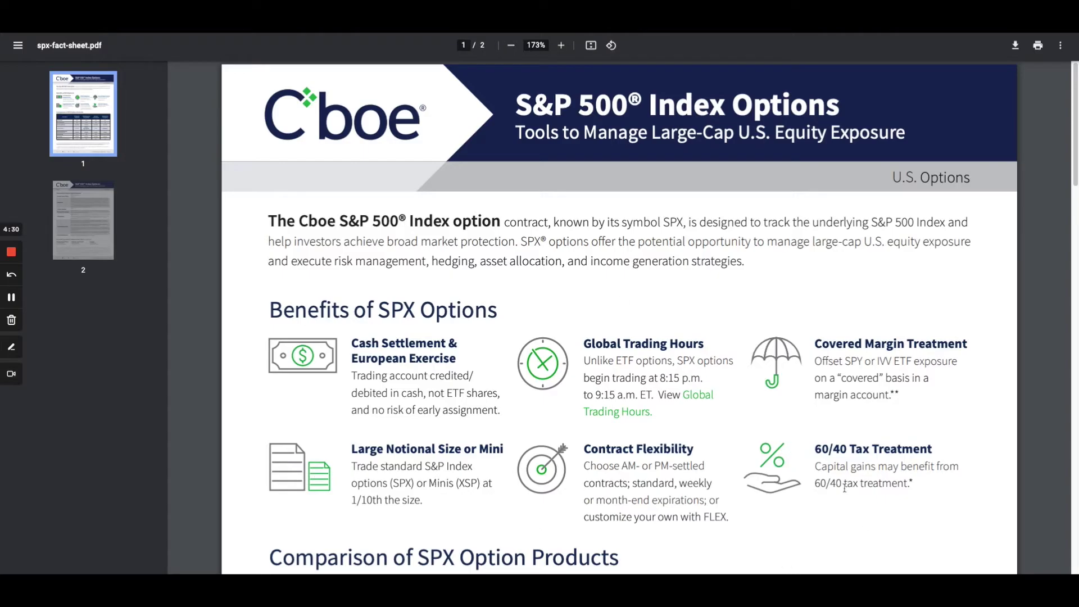
pyautogui.moveTo(815, 447); pyautogui.dragTo(914, 492)
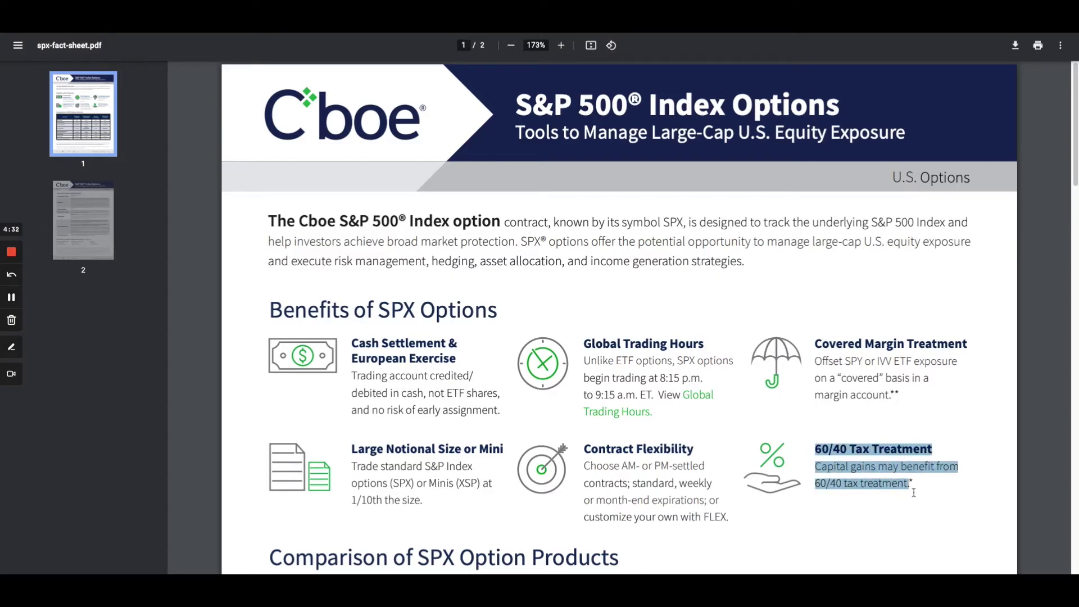
pyautogui.click(914, 493)
pyautogui.scroll(-8, 874, 483)
pyautogui.scroll(6, 874, 484)
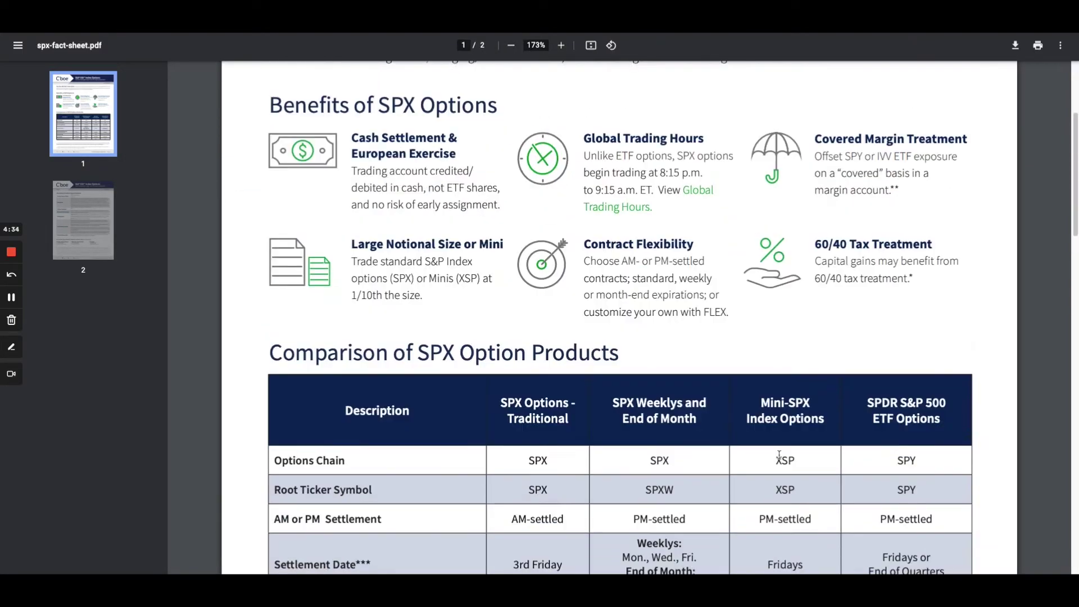
pyautogui.scroll(-6, 763, 448)
pyautogui.scroll(1, 711, 437)
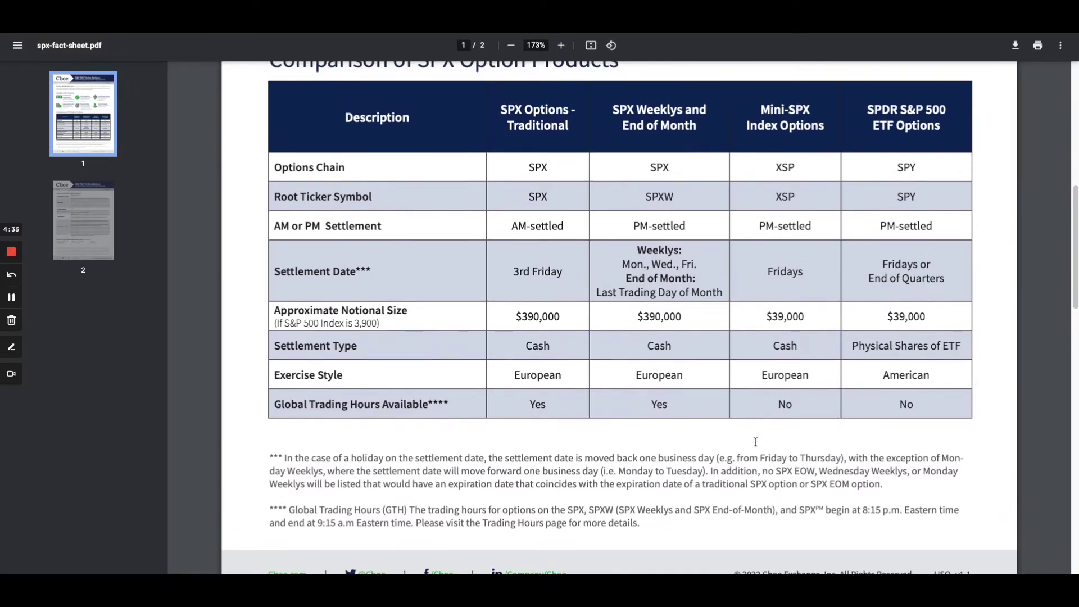
pyautogui.scroll(2, 711, 436)
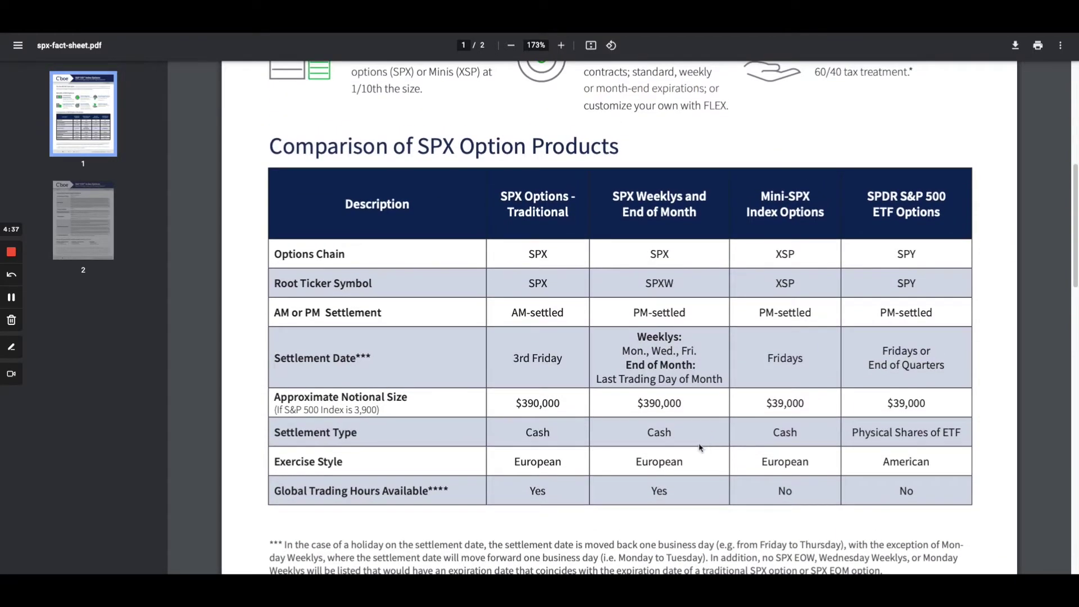
pyautogui.scroll(1, 699, 447)
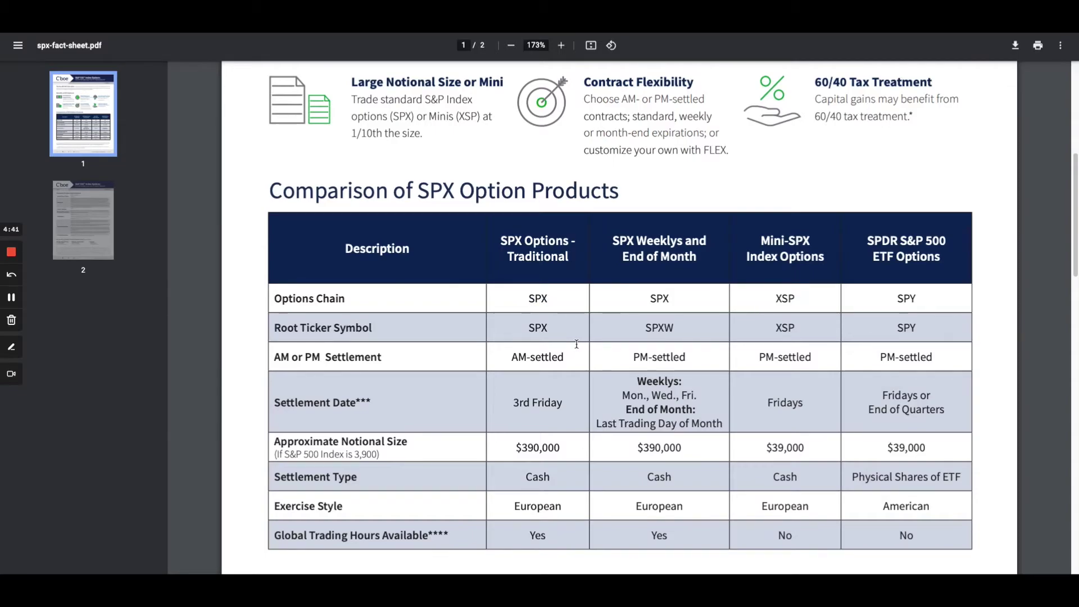
pyautogui.scroll(-1, 575, 342)
pyautogui.scroll(2, 576, 345)
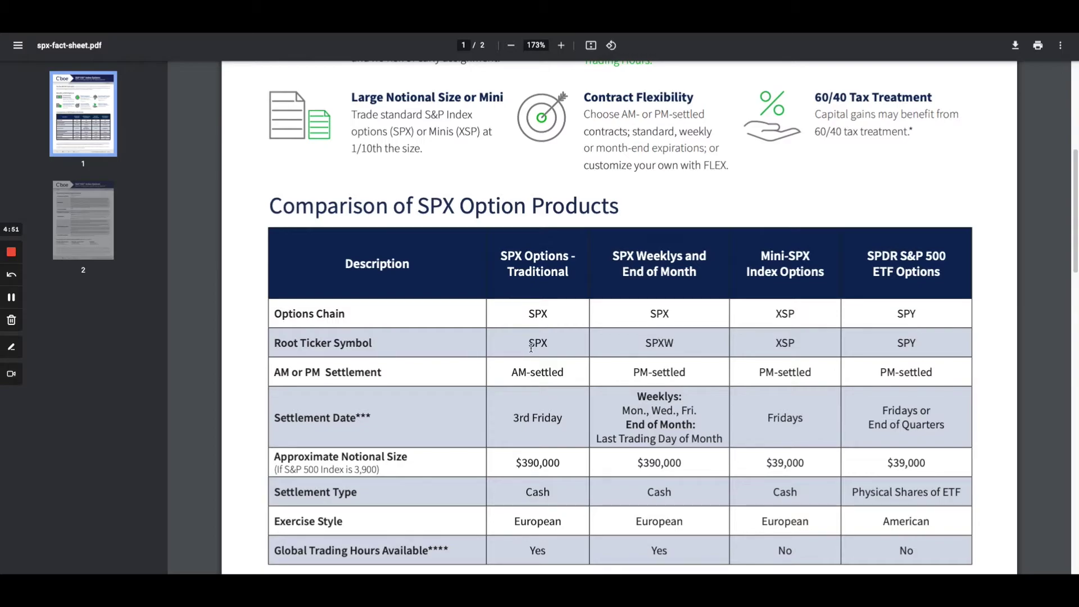
pyautogui.moveTo(530, 311); pyautogui.dragTo(671, 312)
pyautogui.moveTo(775, 321); pyautogui.dragTo(797, 315)
pyautogui.click(800, 315)
pyautogui.scroll(-1, 801, 314)
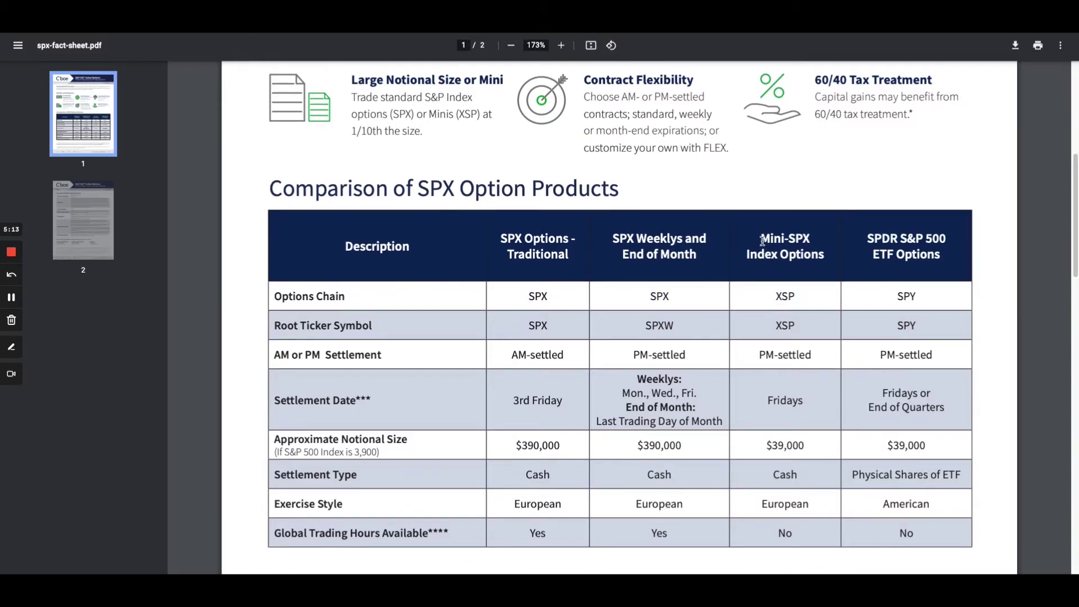
pyautogui.moveTo(761, 237); pyautogui.dragTo(821, 254)
pyautogui.click(827, 254)
pyautogui.moveTo(853, 476); pyautogui.dragTo(965, 477)
pyautogui.click(762, 254)
pyautogui.doubleClick(776, 473)
pyautogui.moveTo(274, 475); pyautogui.dragTo(798, 473)
pyautogui.doubleClick(797, 473)
pyautogui.click(770, 476)
pyautogui.scroll(3, 713, 478)
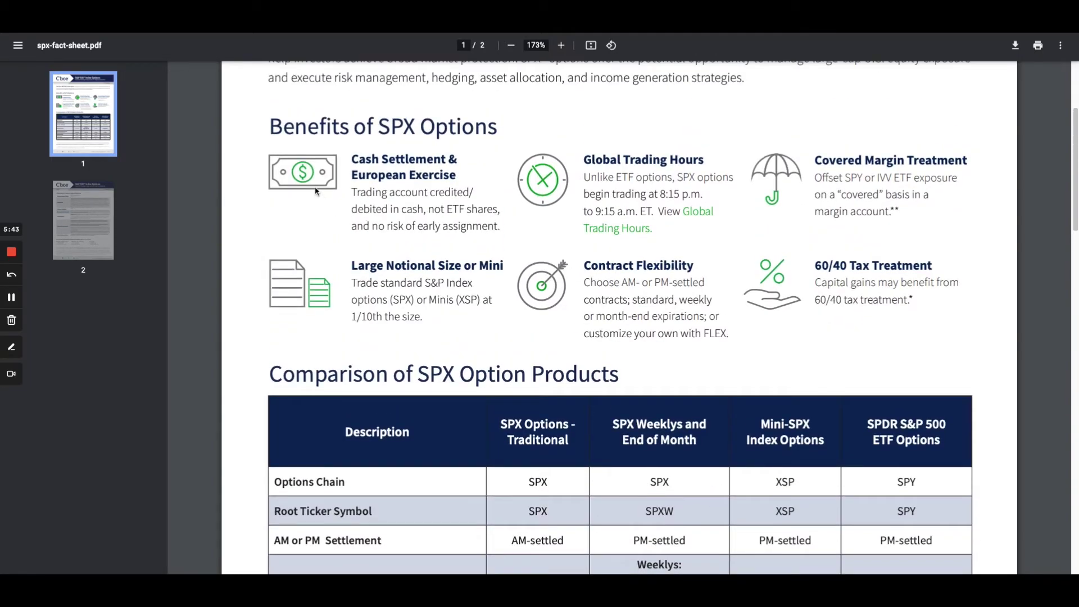
pyautogui.moveTo(352, 160); pyautogui.dragTo(501, 229)
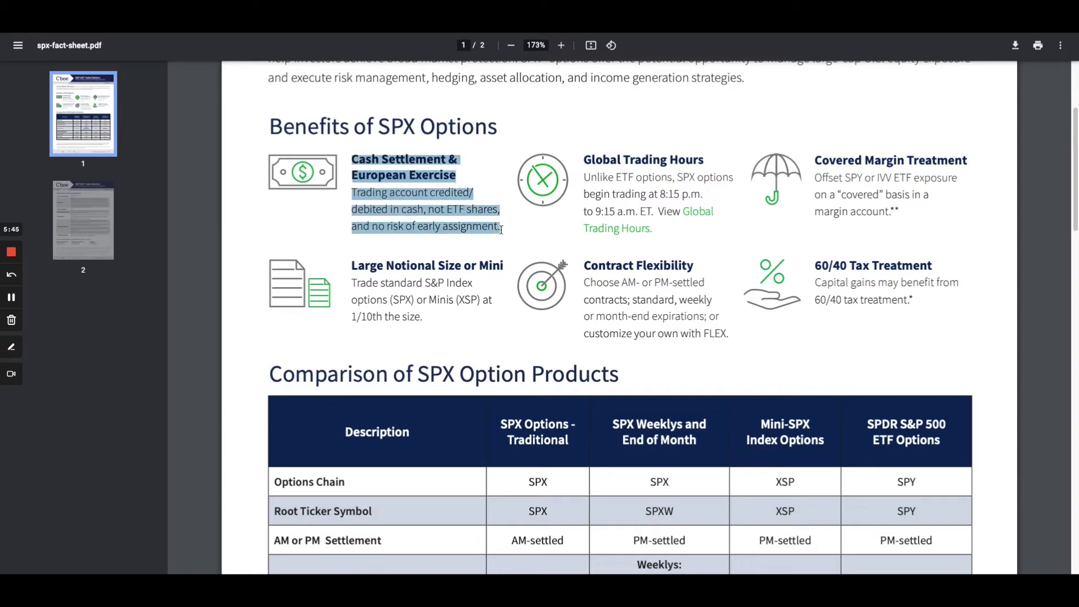
pyautogui.click(501, 230)
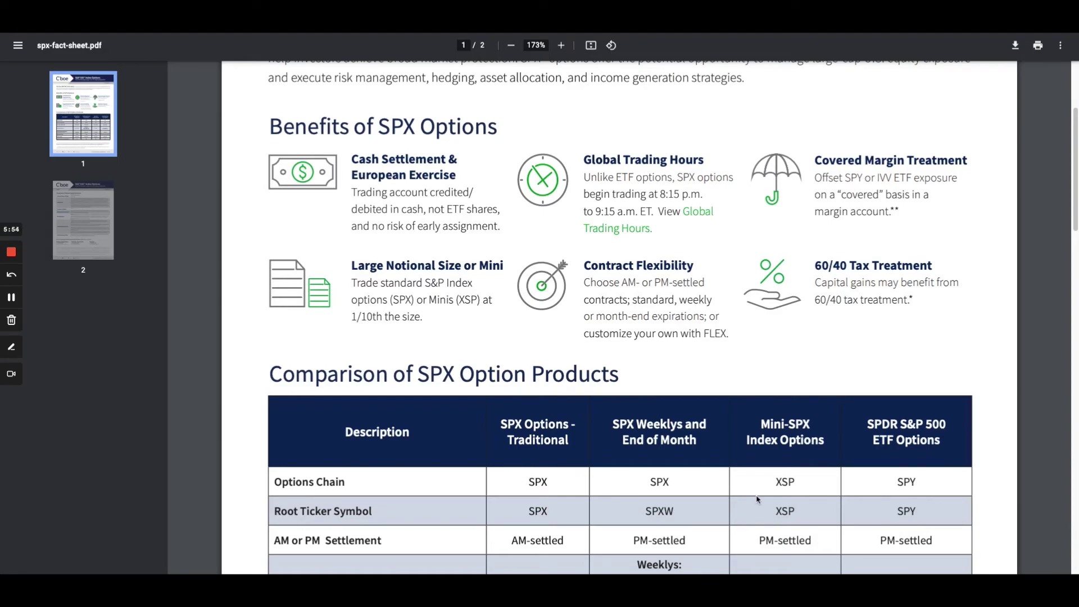
pyautogui.scroll(-4, 769, 473)
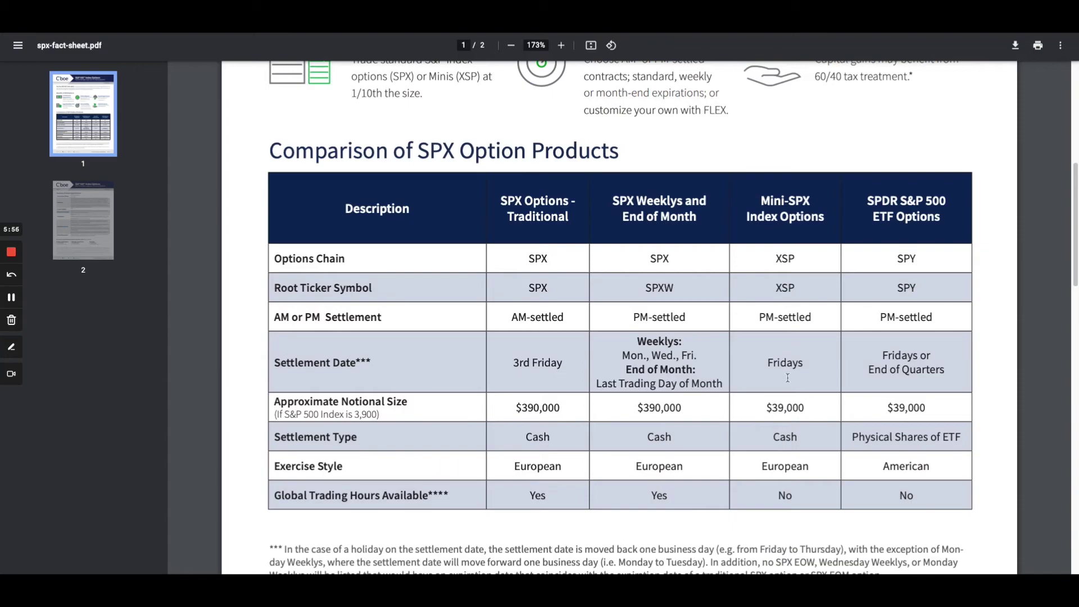
pyautogui.scroll(1, 788, 386)
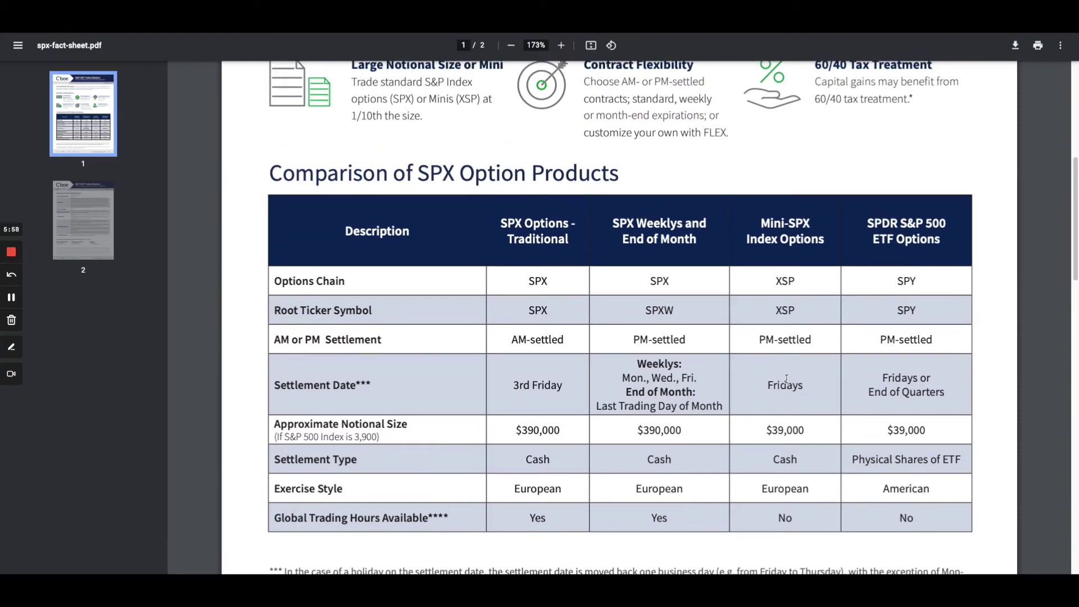
pyautogui.scroll(1, 786, 379)
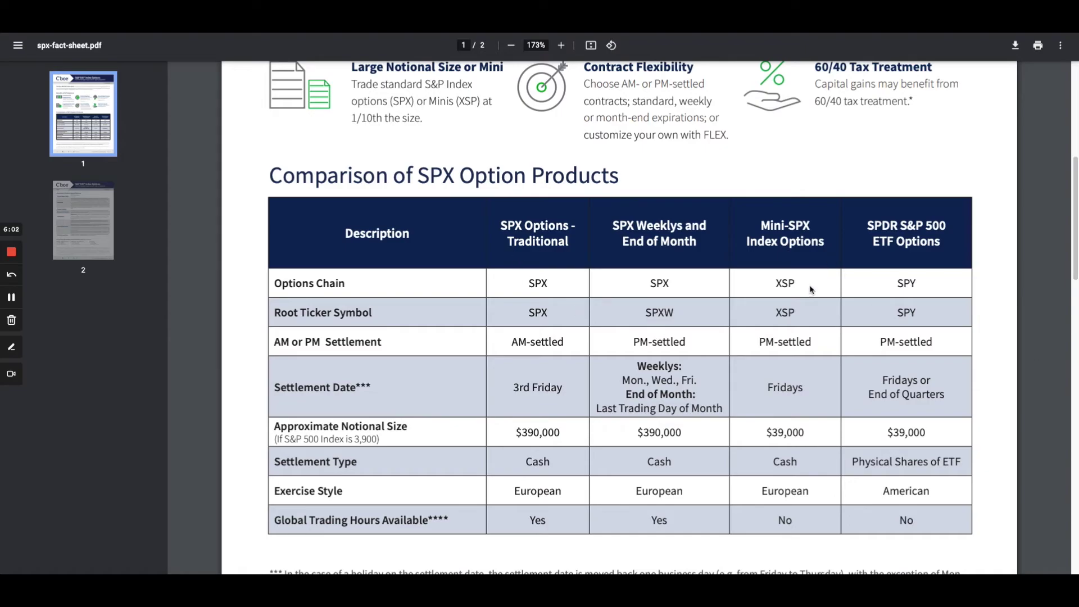
pyautogui.scroll(5, 754, 317)
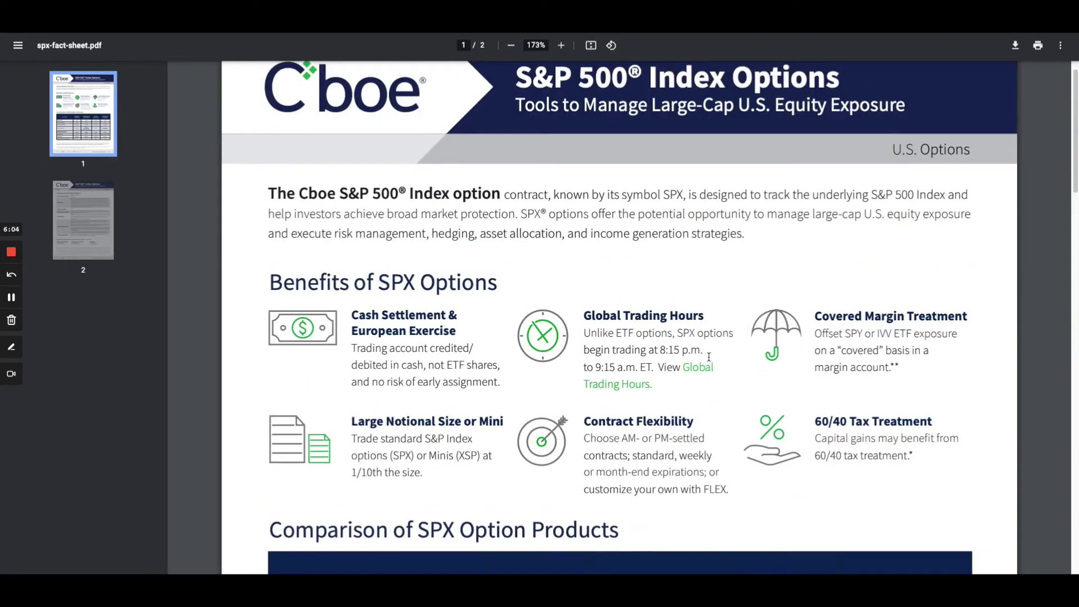
pyautogui.moveTo(298, 283); pyautogui.dragTo(705, 489)
pyautogui.click(694, 484)
pyautogui.scroll(-3, 646, 456)
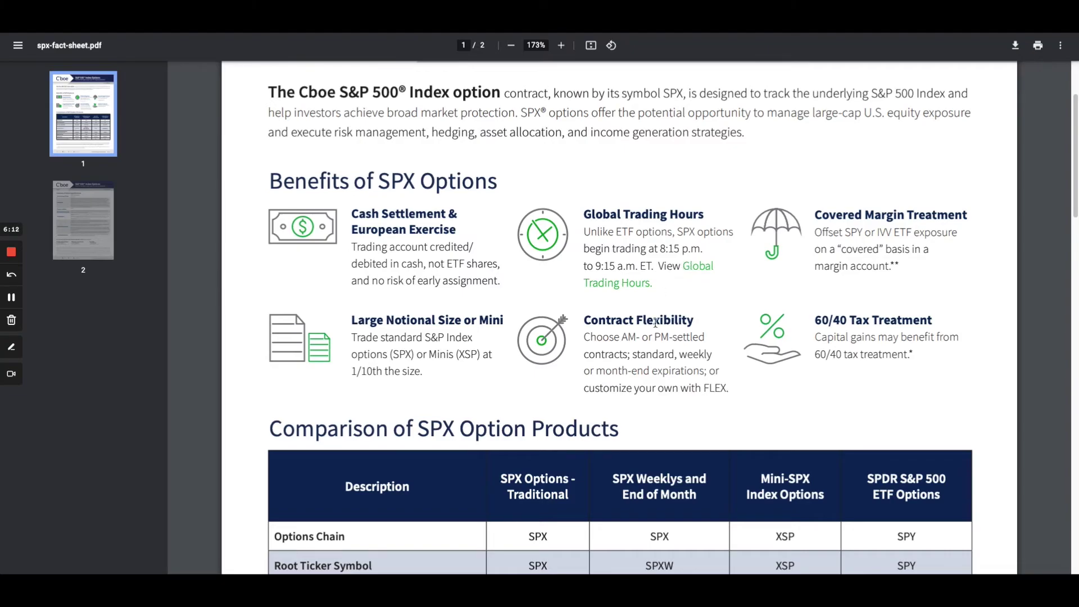
pyautogui.scroll(-15, 625, 310)
pyautogui.scroll(10, 625, 311)
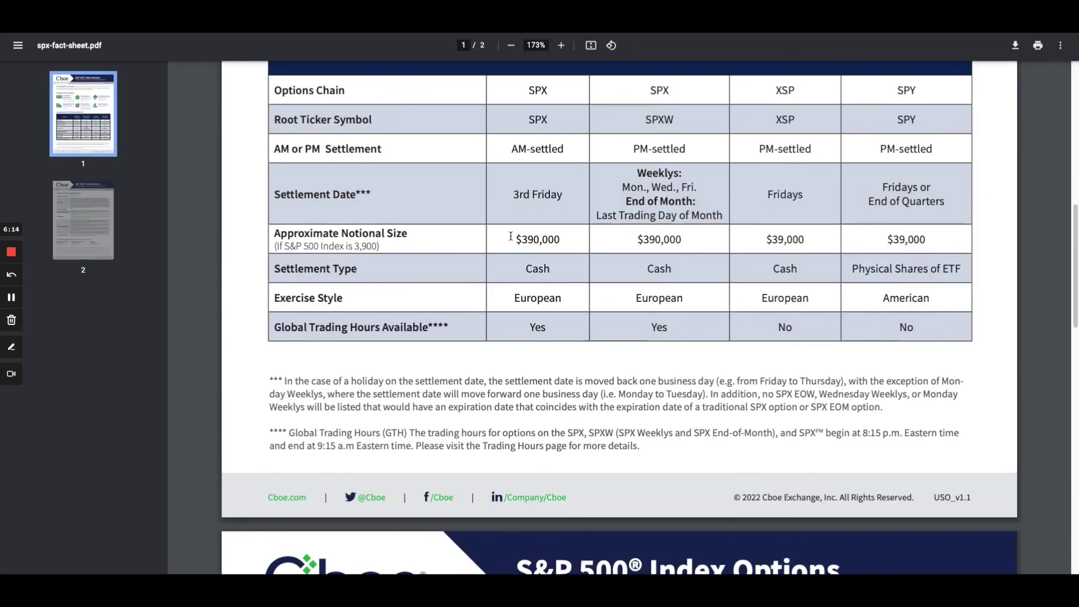
pyautogui.scroll(14, 481, 239)
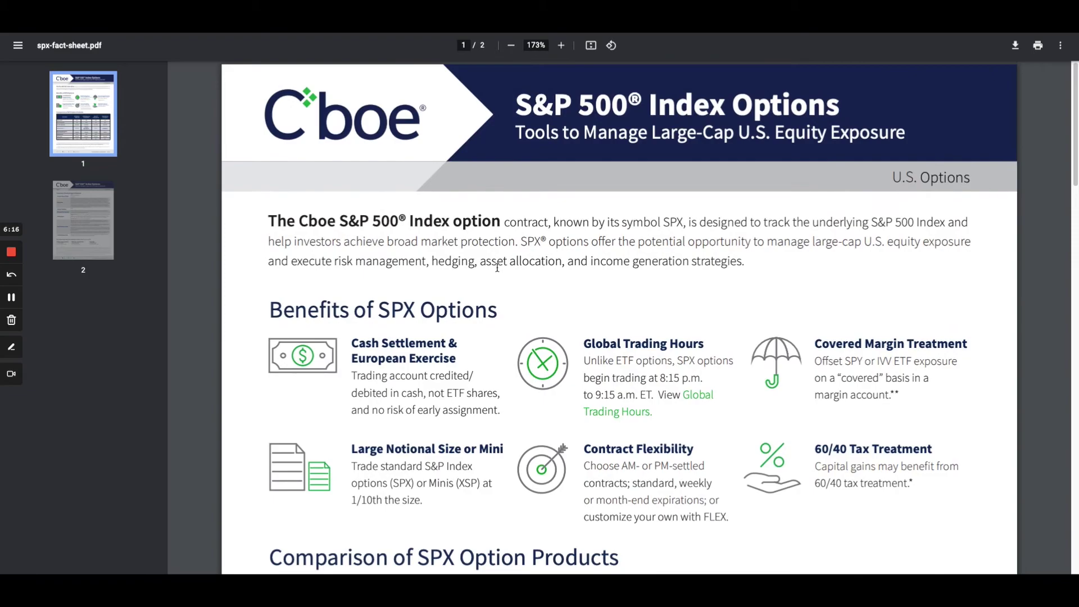
pyautogui.scroll(-13, 489, 261)
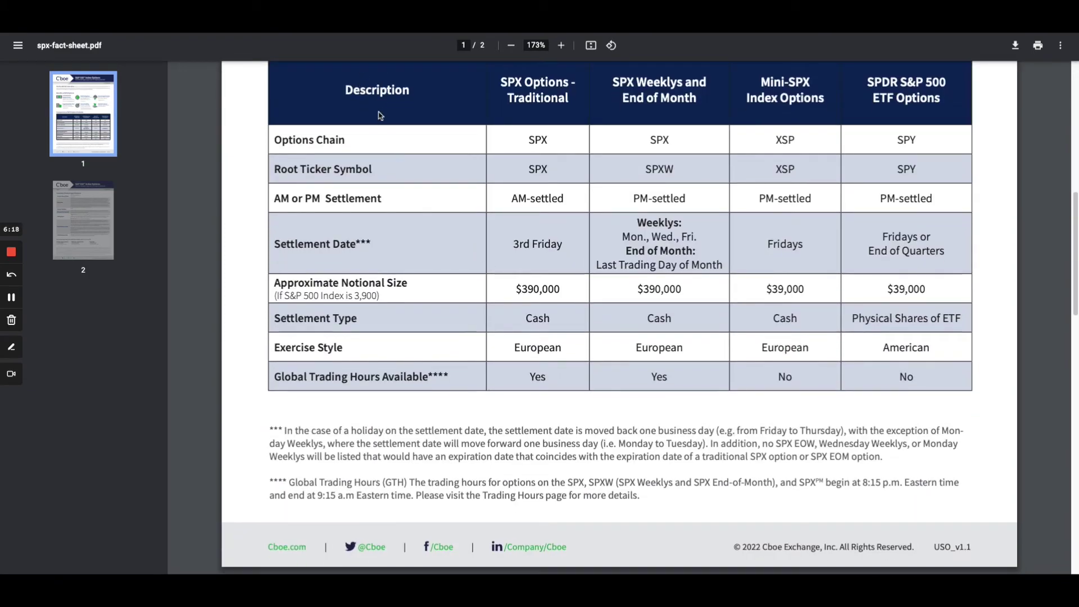
pyautogui.hotkey('ctrl', 'w')
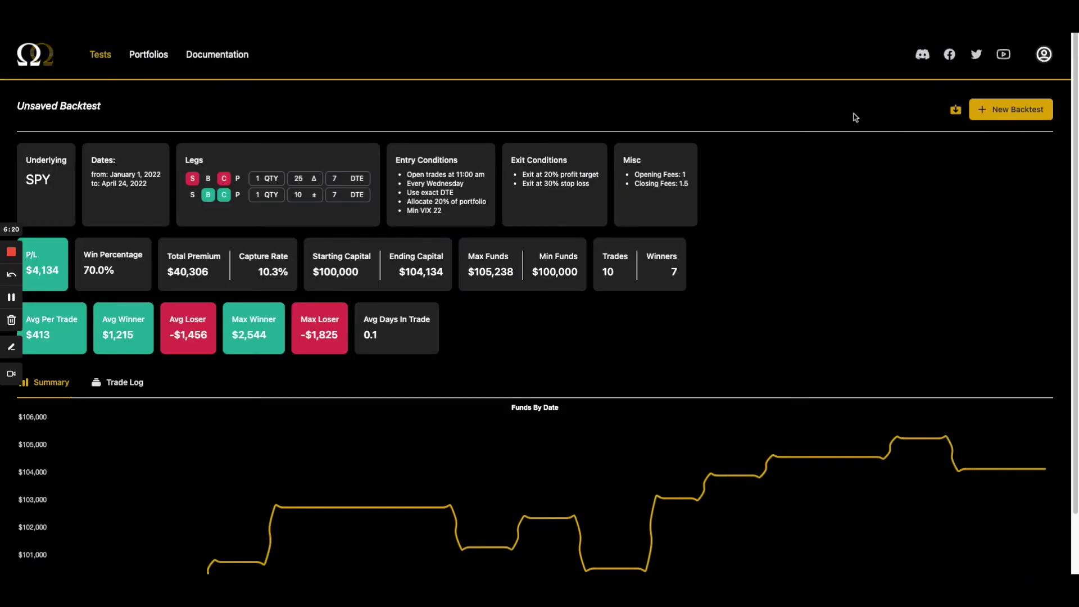
pyautogui.click(1005, 116)
pyautogui.click(561, 114)
pyautogui.click(549, 138)
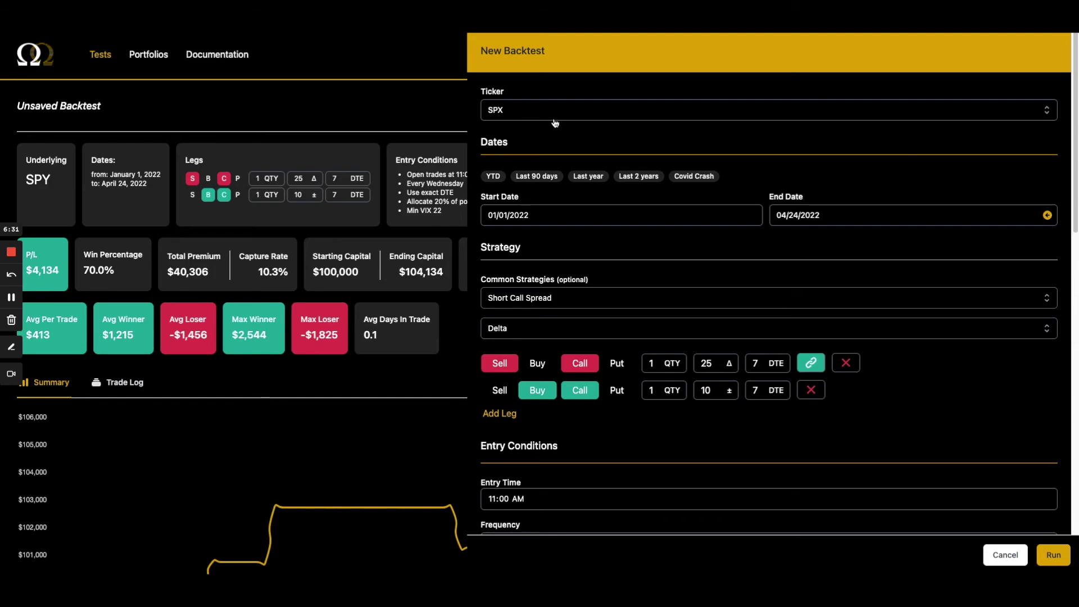
pyautogui.click(334, 110)
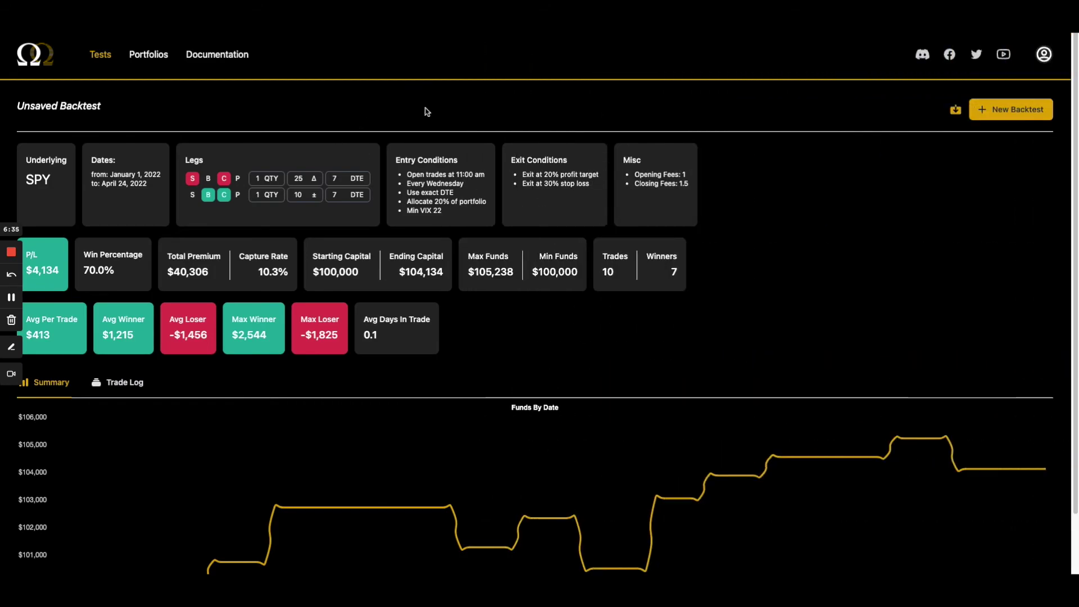